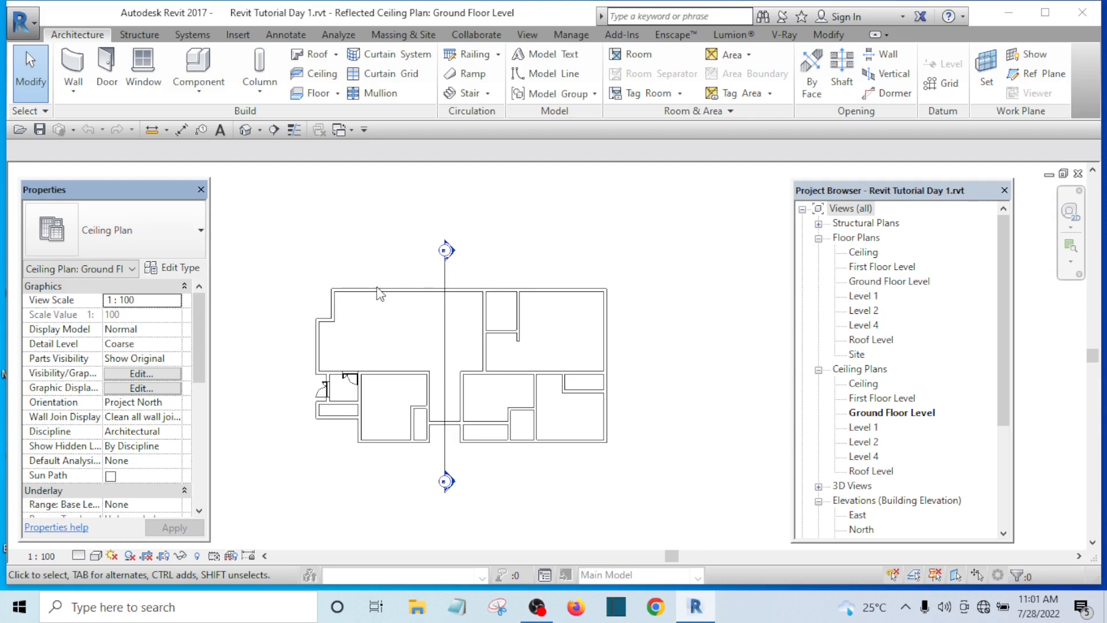
scroll(381, 293, up, 2)
scroll(402, 314, down, 1)
scroll(400, 309, down, 2)
scroll(502, 382, up, 1)
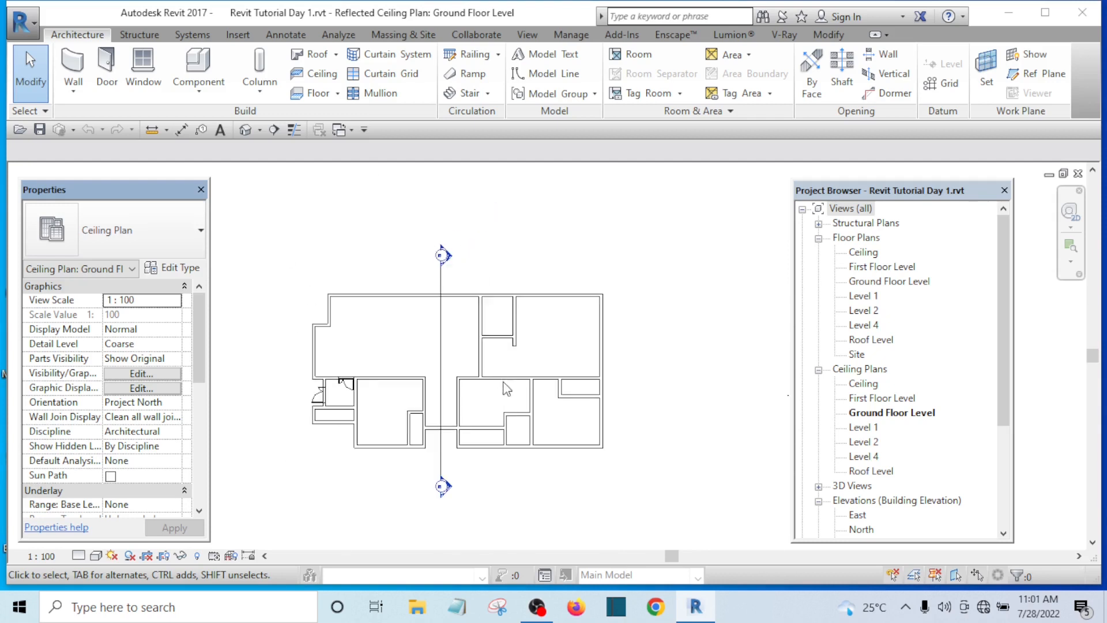
scroll(602, 381, up, 2)
middle_drag(495, 289, 527, 289)
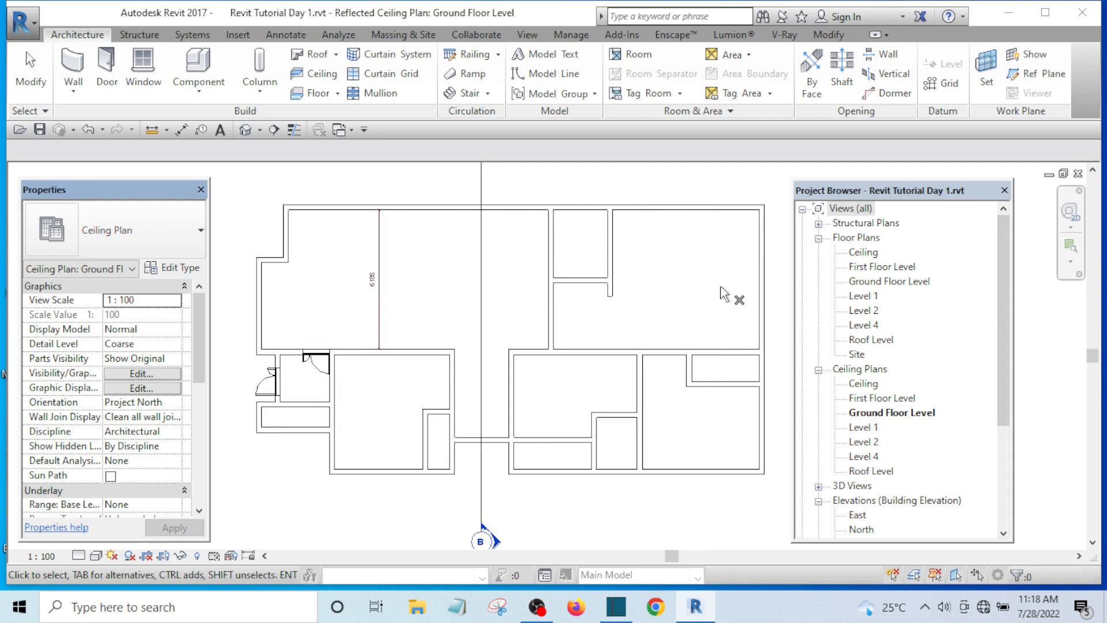
click(739, 329)
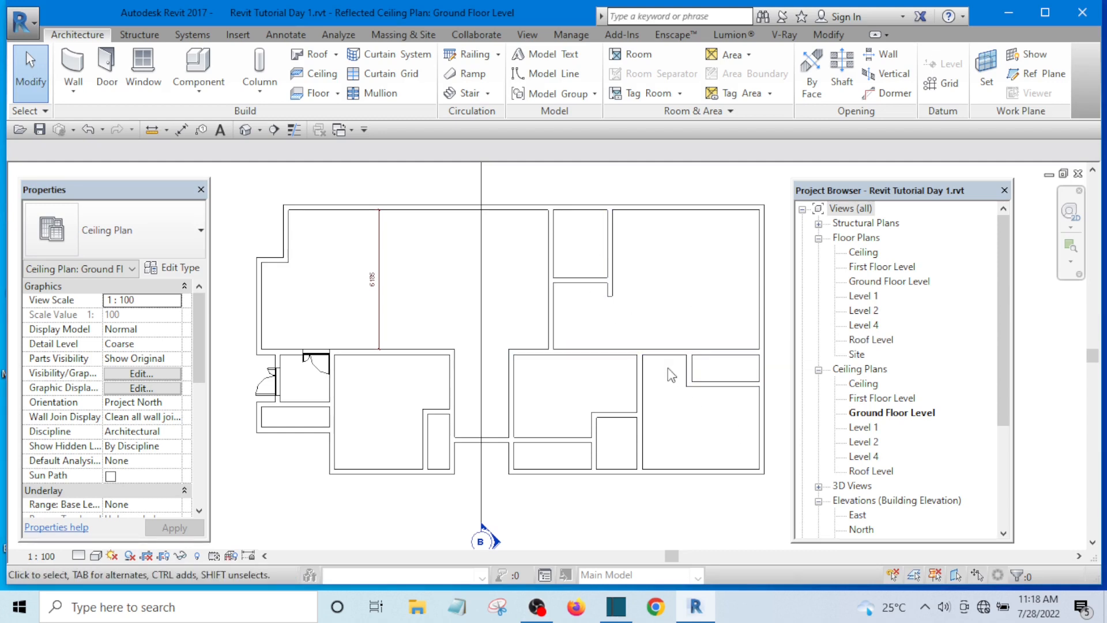
middle_drag(684, 404, 647, 382)
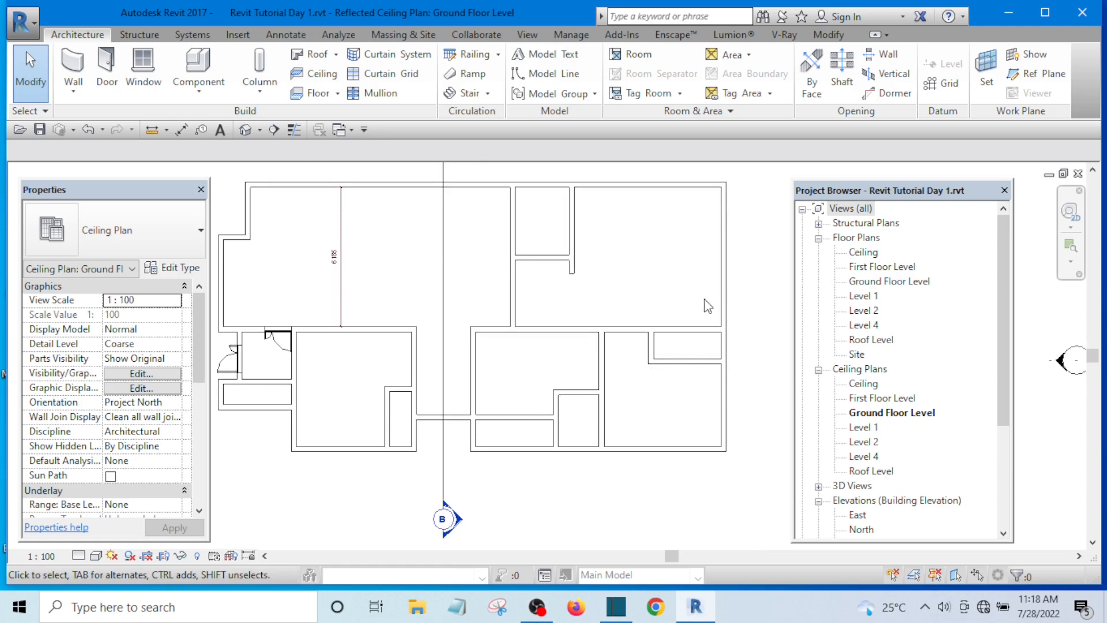
scroll(612, 266, down, 2)
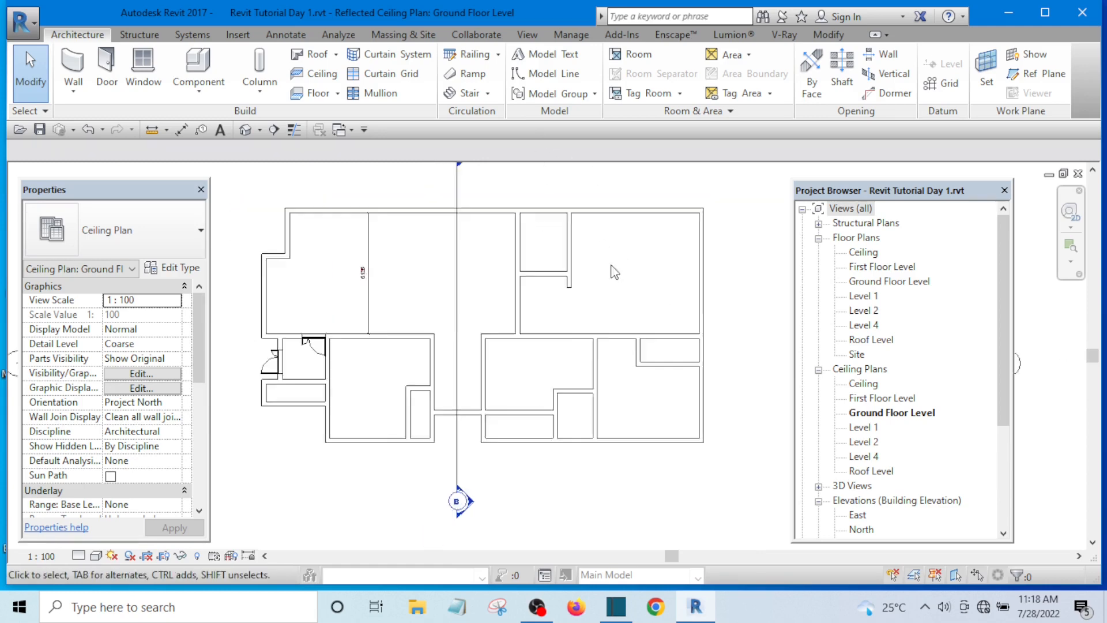
Step: Move the short vertical 225 wall in the upper-right room horizontally to the right, in line with the closet wall below
scroll(580, 242, up, 2)
scroll(580, 245, up, 1)
click(569, 243)
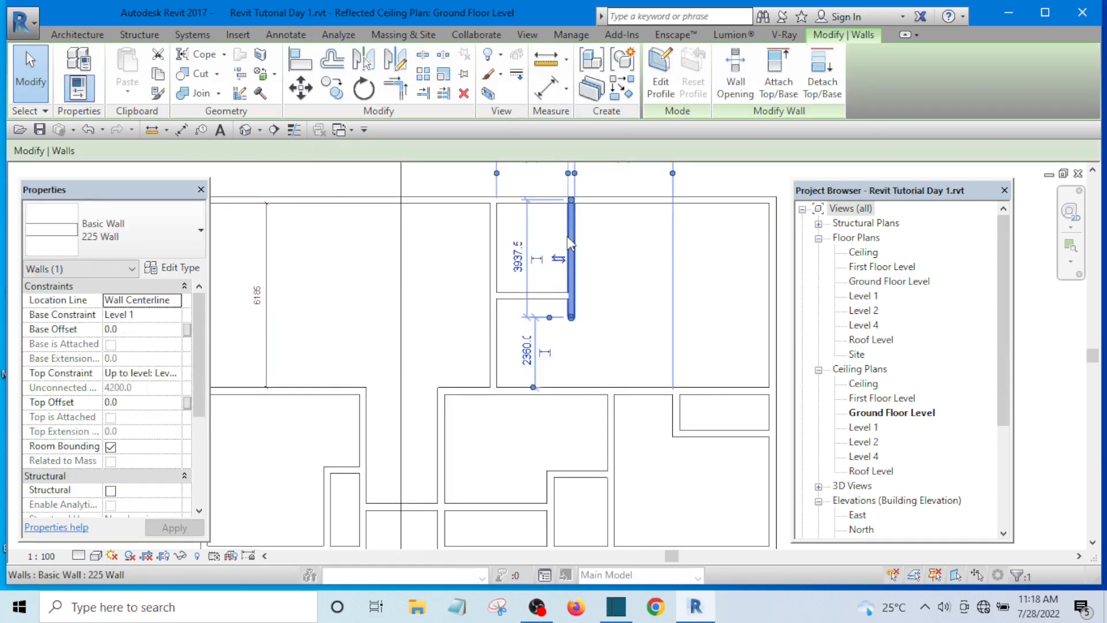
click(677, 240)
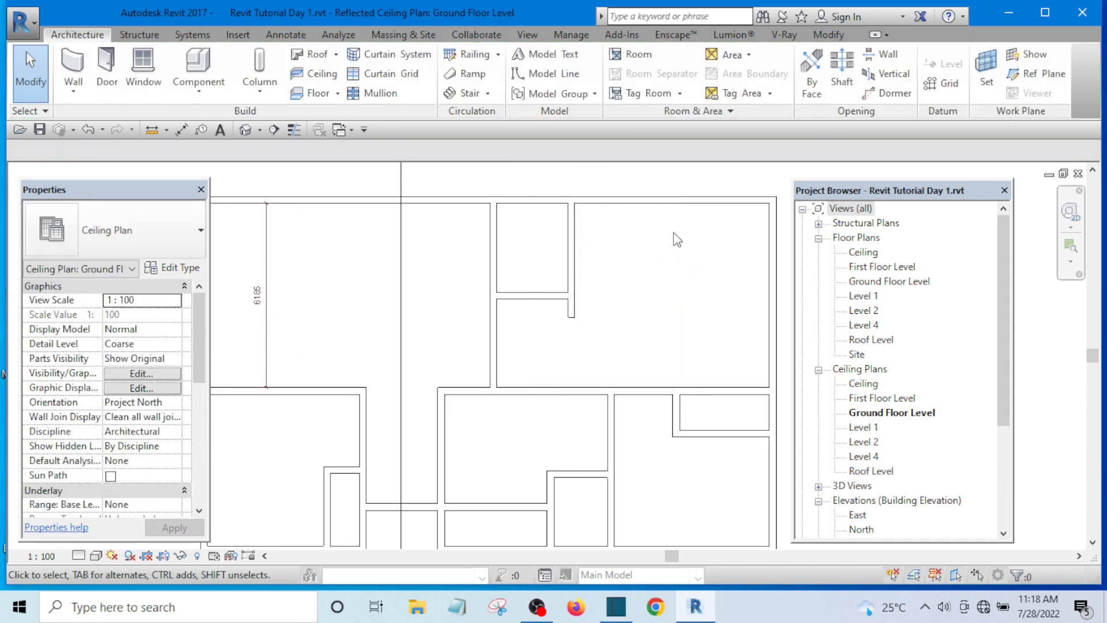
click(571, 242)
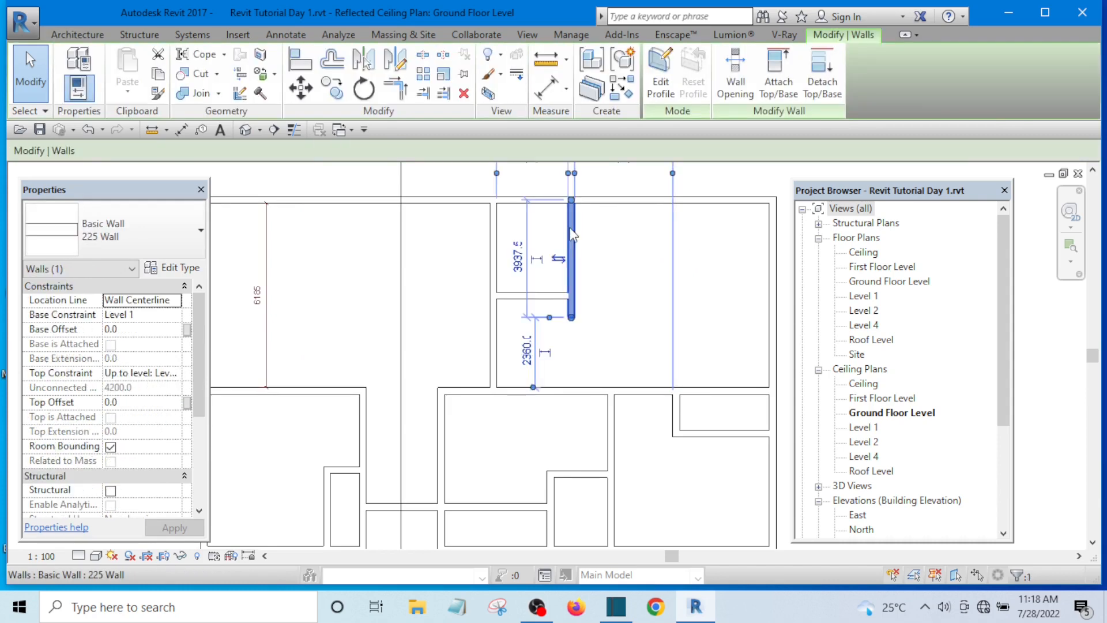
click(303, 90)
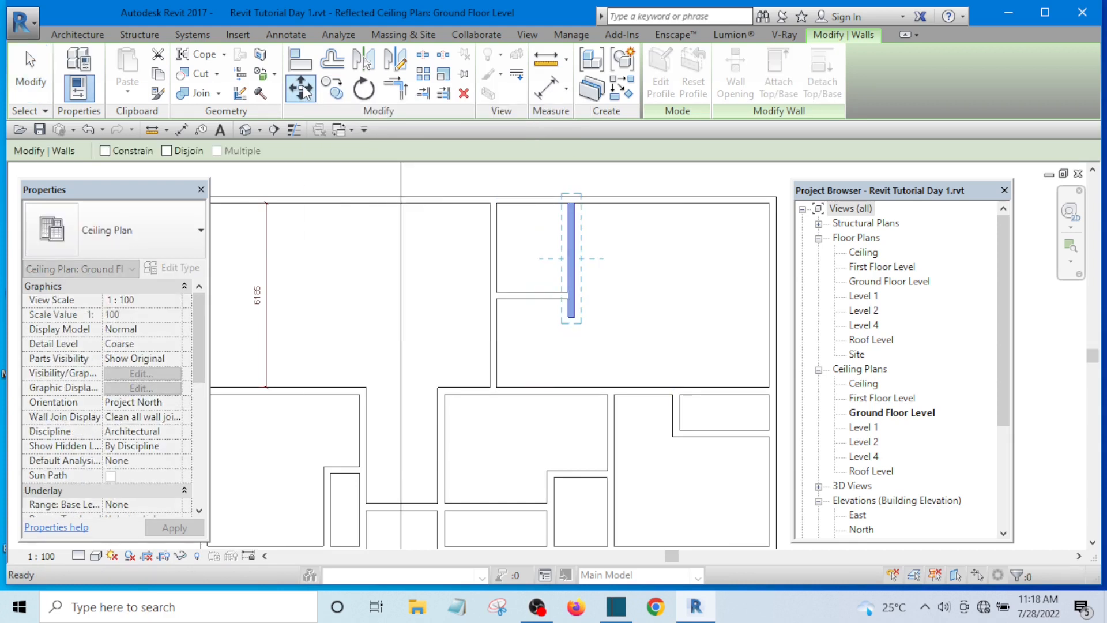
click(571, 244)
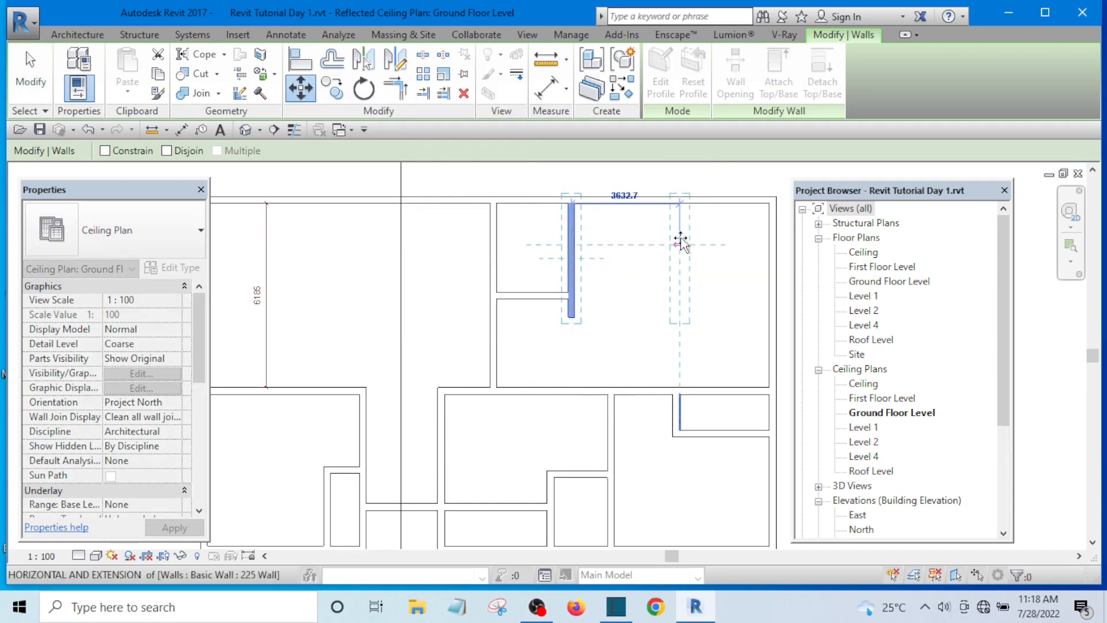
click(674, 239)
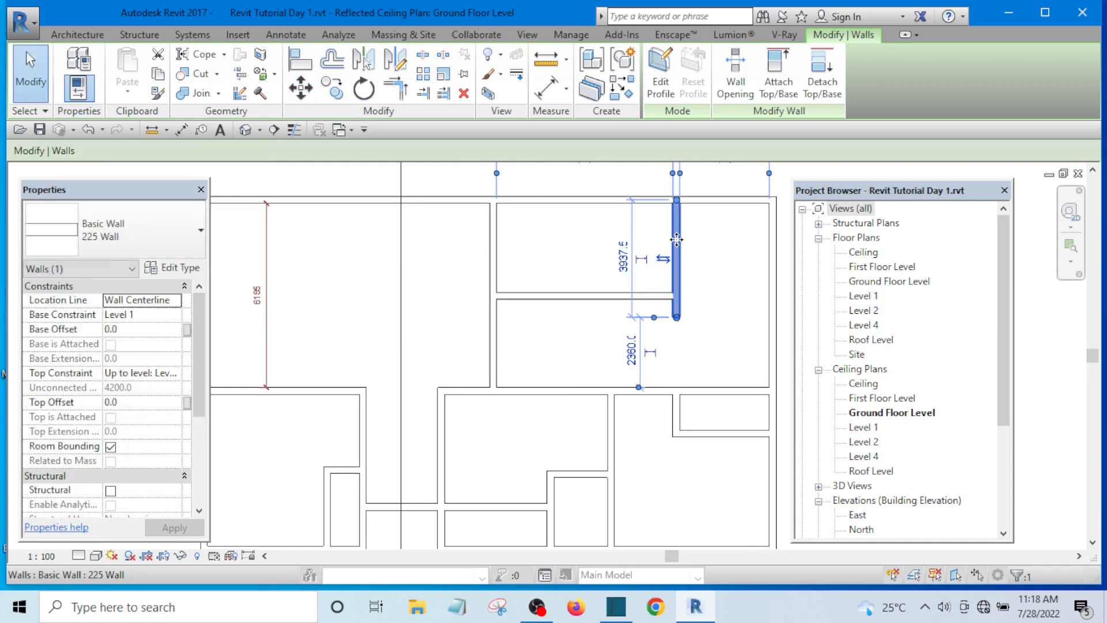
key(Escape)
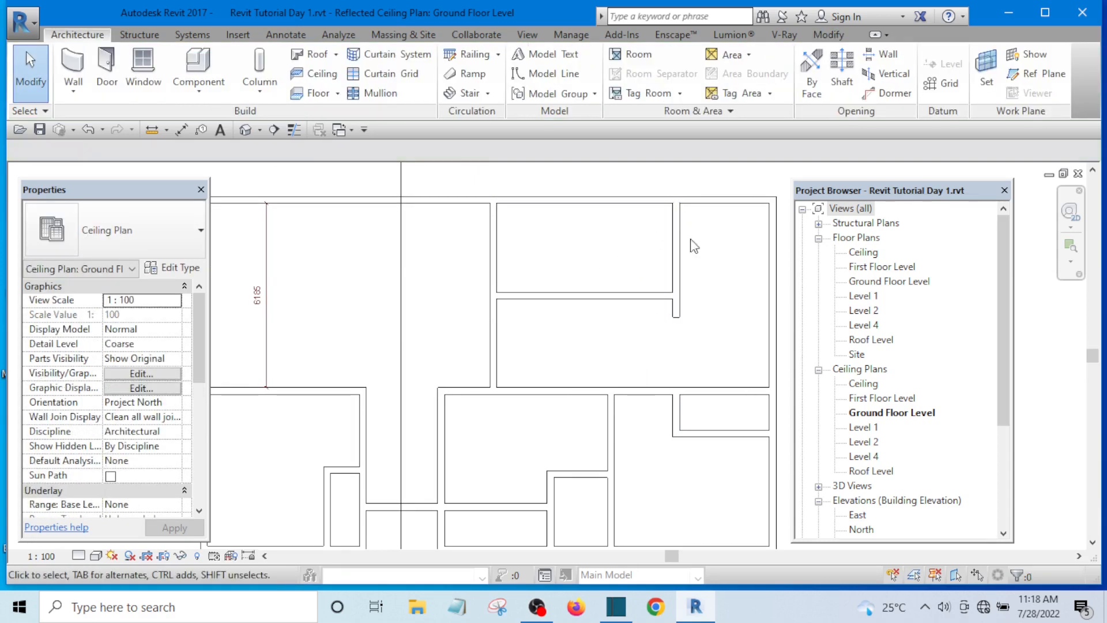
Step: Copy the moved 225 wall horizontally to the left so the copy divides the enclosed upper room in two
click(669, 270)
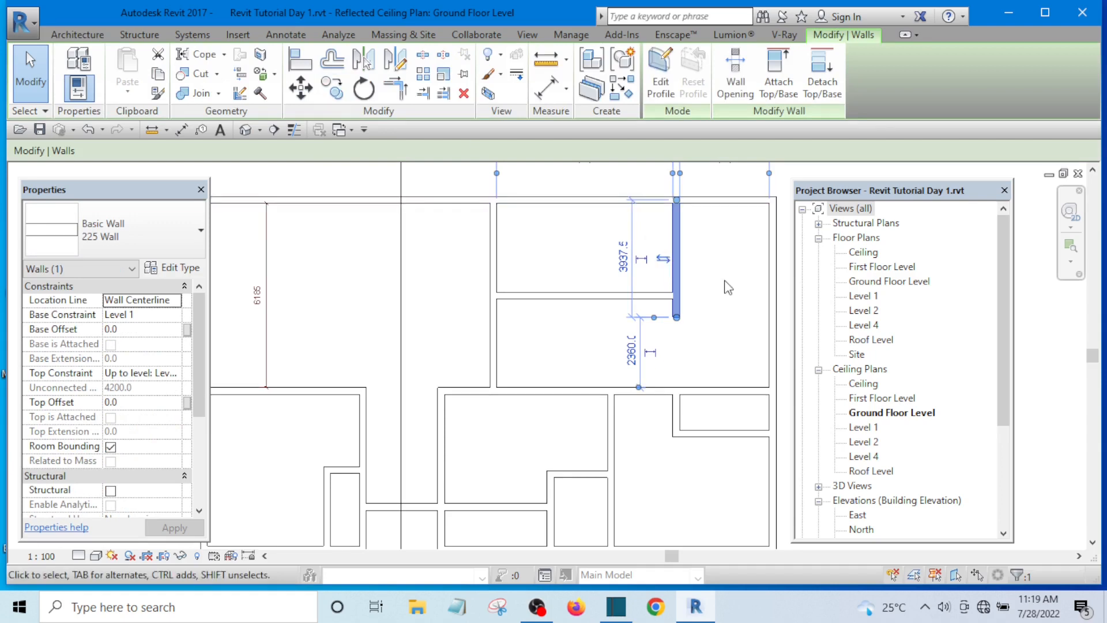
click(332, 87)
click(678, 254)
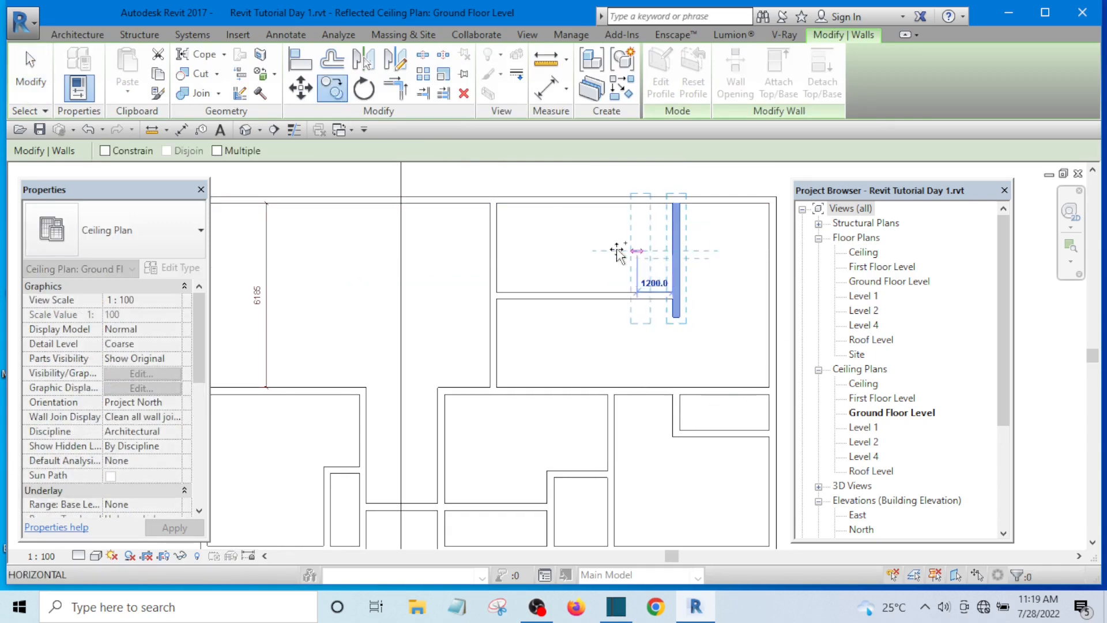
click(583, 248)
click(622, 246)
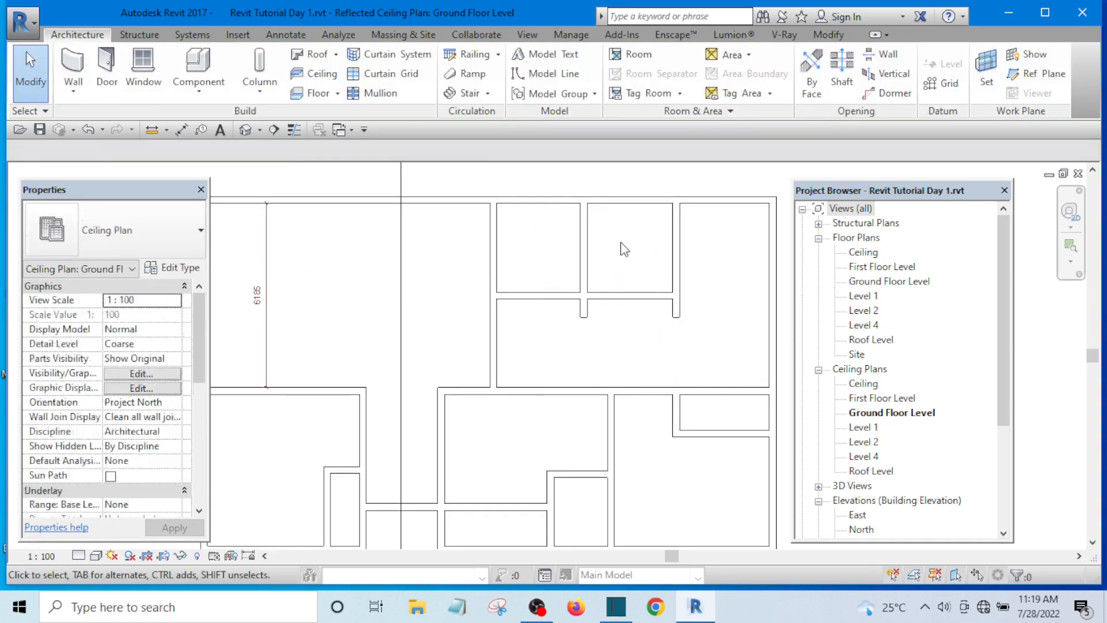
click(583, 254)
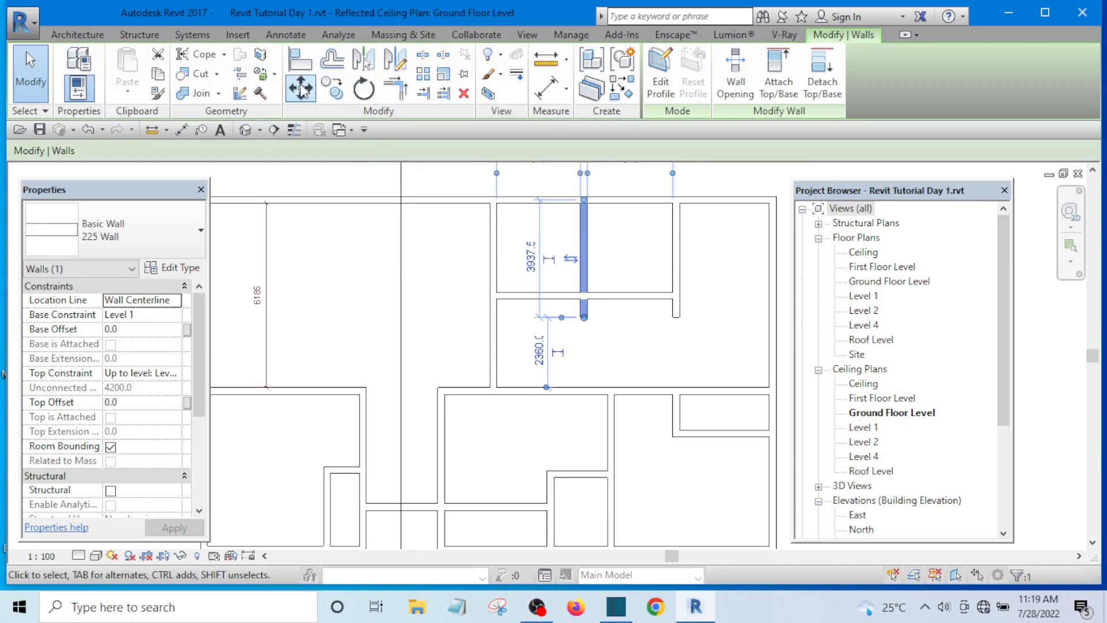
click(614, 235)
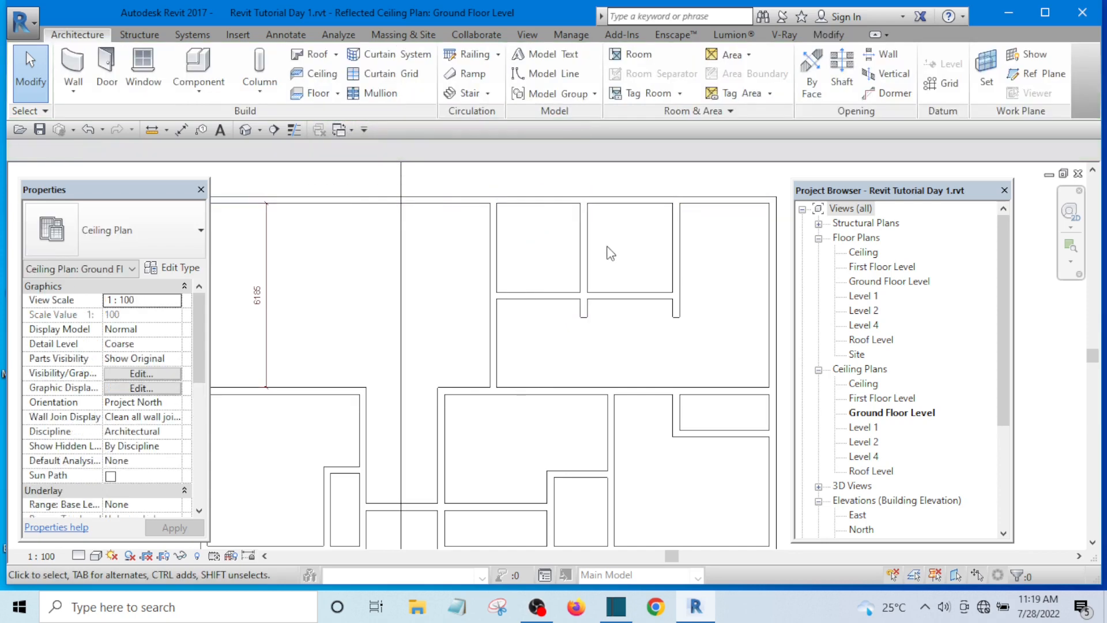
scroll(583, 239, up, 1)
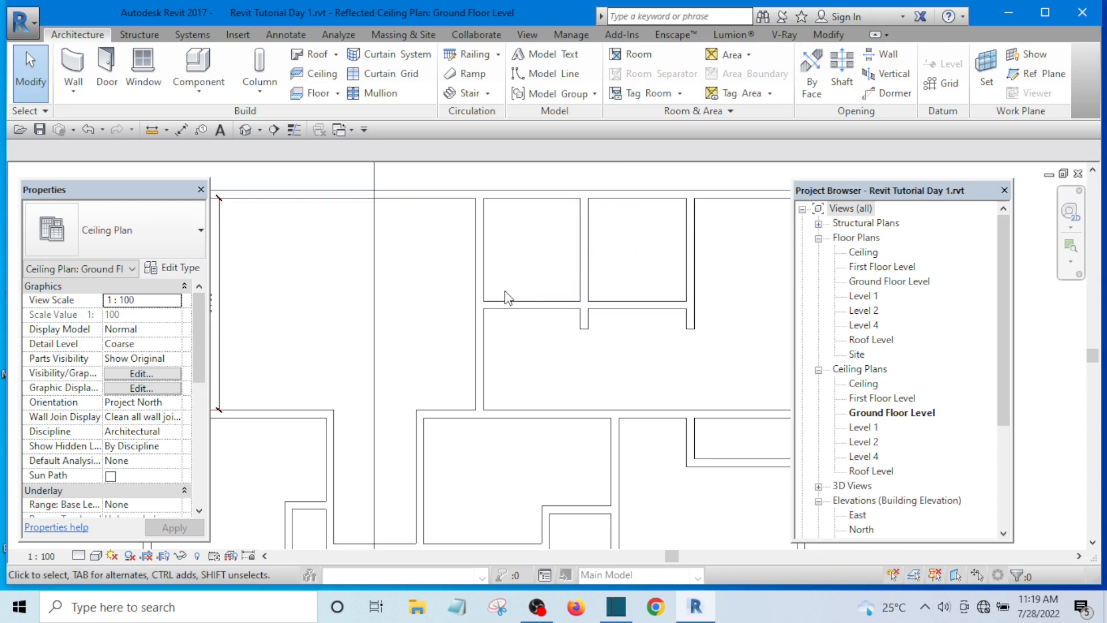
scroll(594, 253, down, 3)
scroll(588, 259, up, 2)
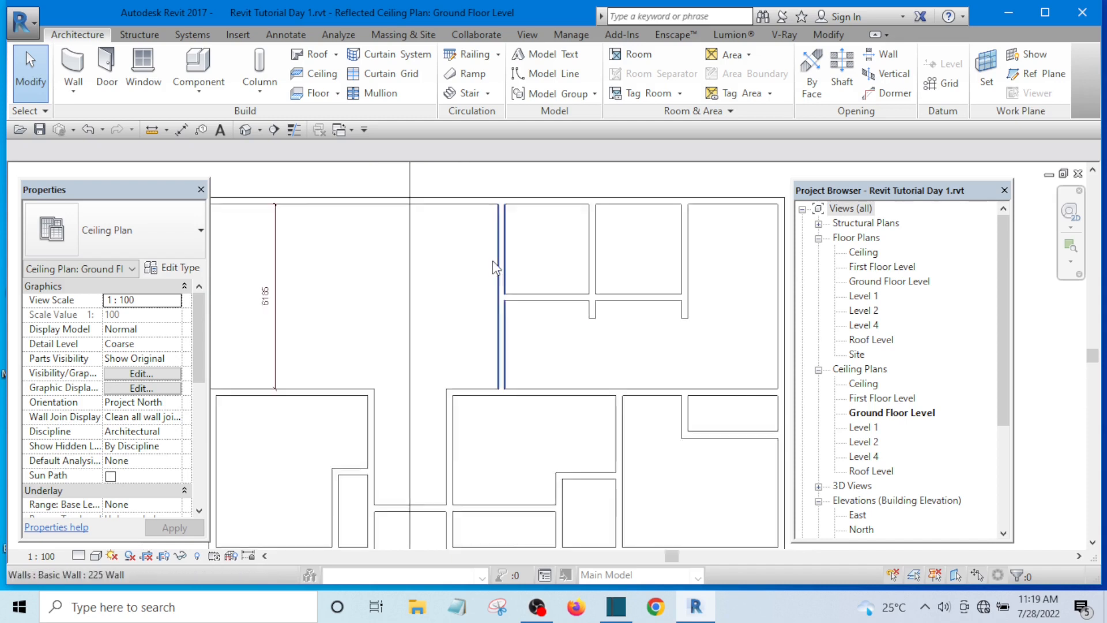
scroll(496, 271, down, 3)
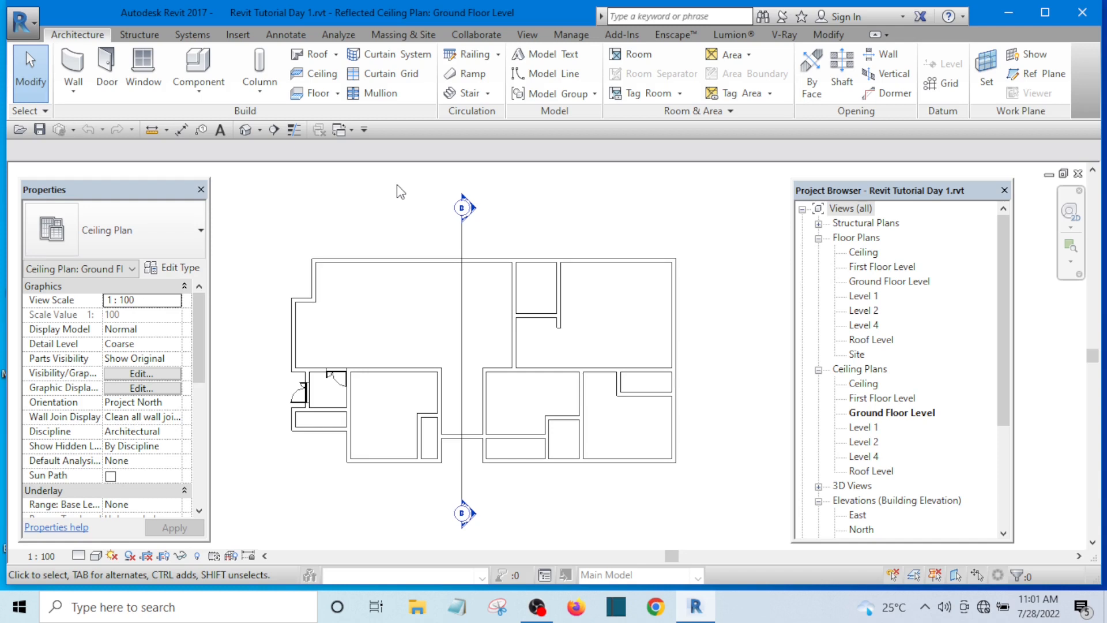
Step: Open the Keyboard Shortcuts dialog and search the commands for "wall"
key(k)
key(s)
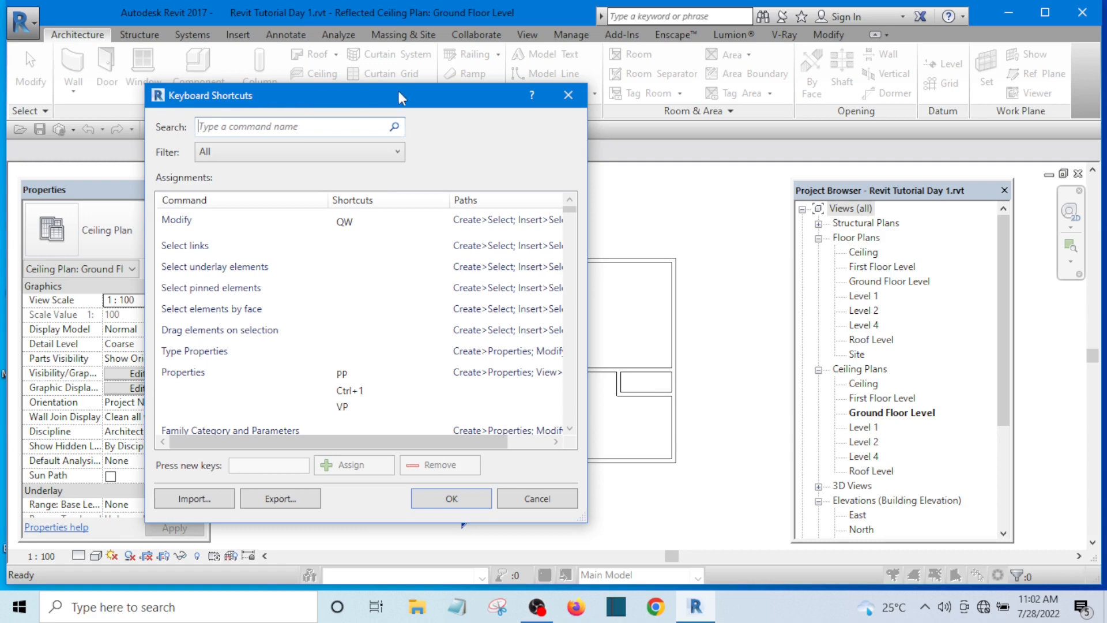
drag(417, 103, 397, 98)
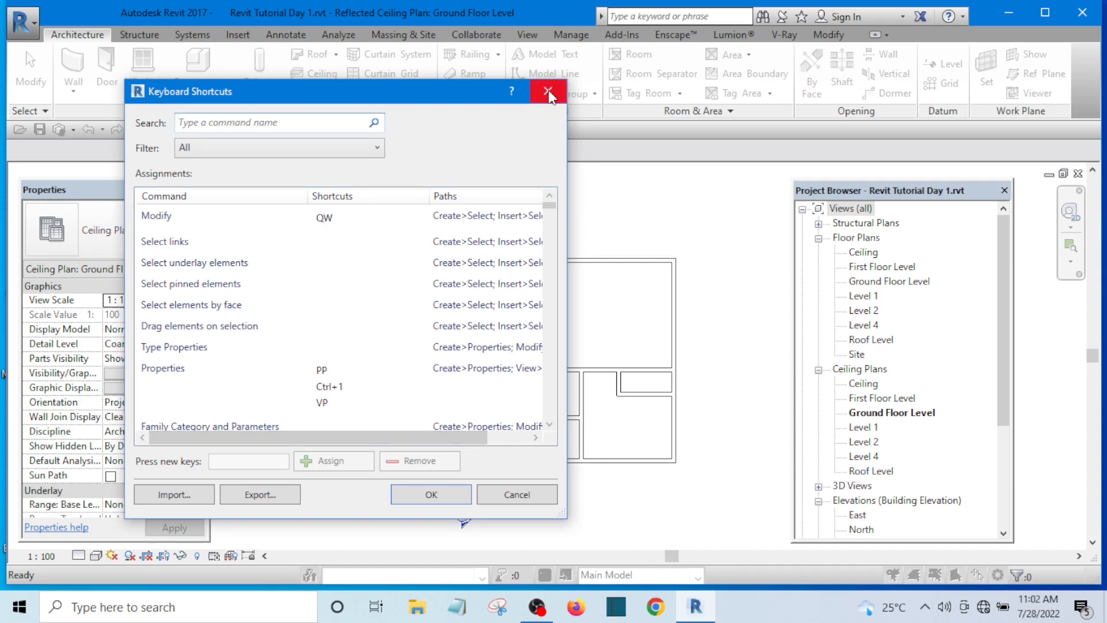
drag(348, 89, 367, 120)
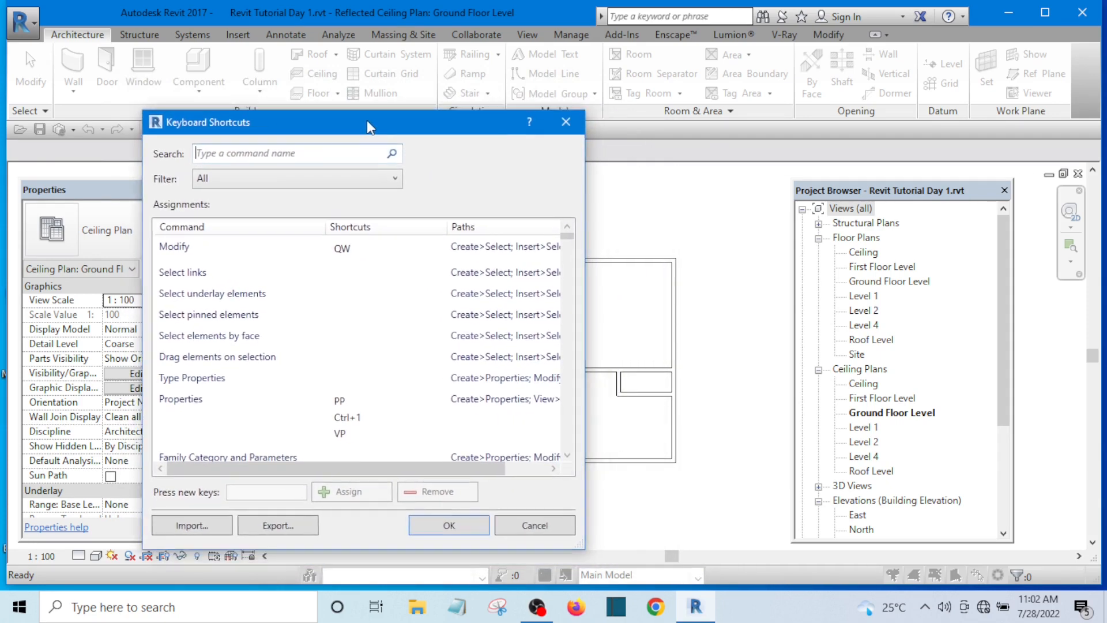
click(299, 152)
text(wall)
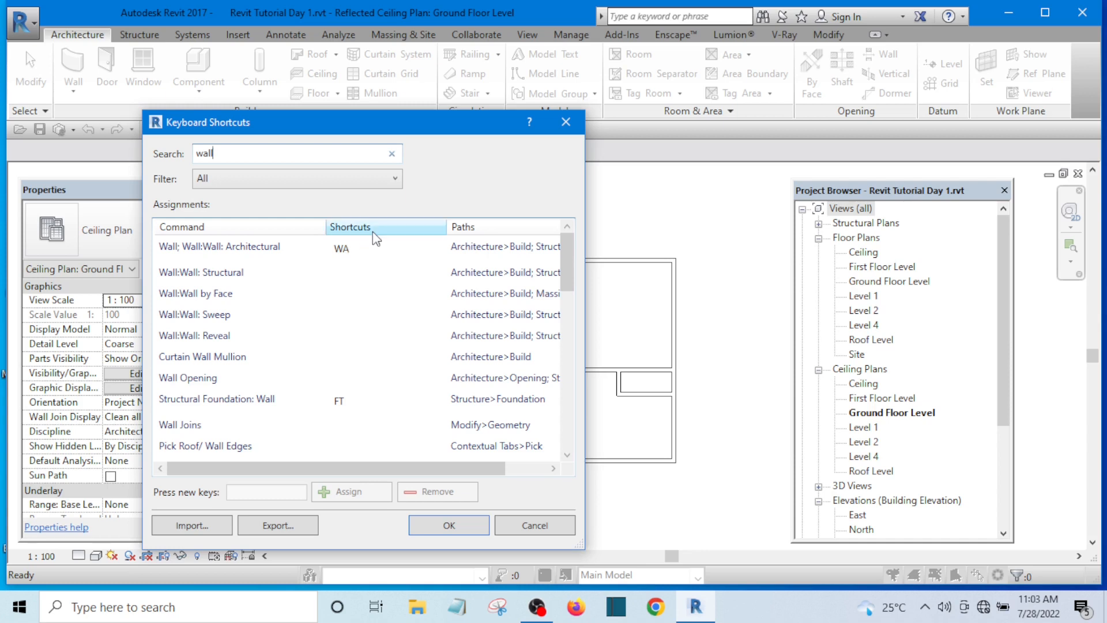
Step: Replace the shortcut search term with "door" to look up the Door command's shortcut
drag(237, 153, 184, 160)
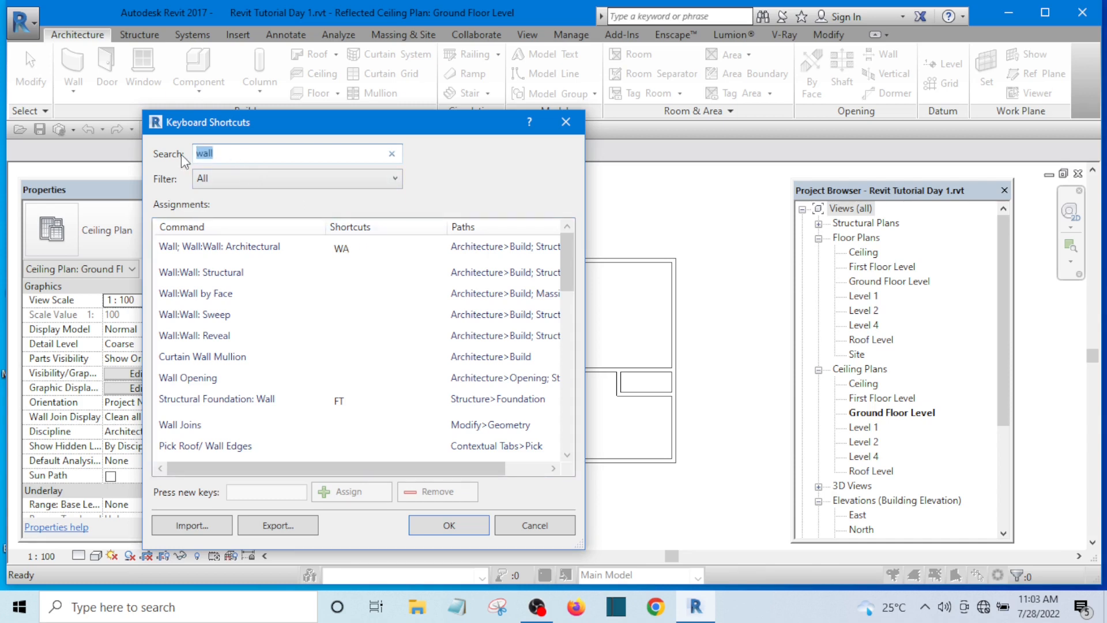
key(BackSpace)
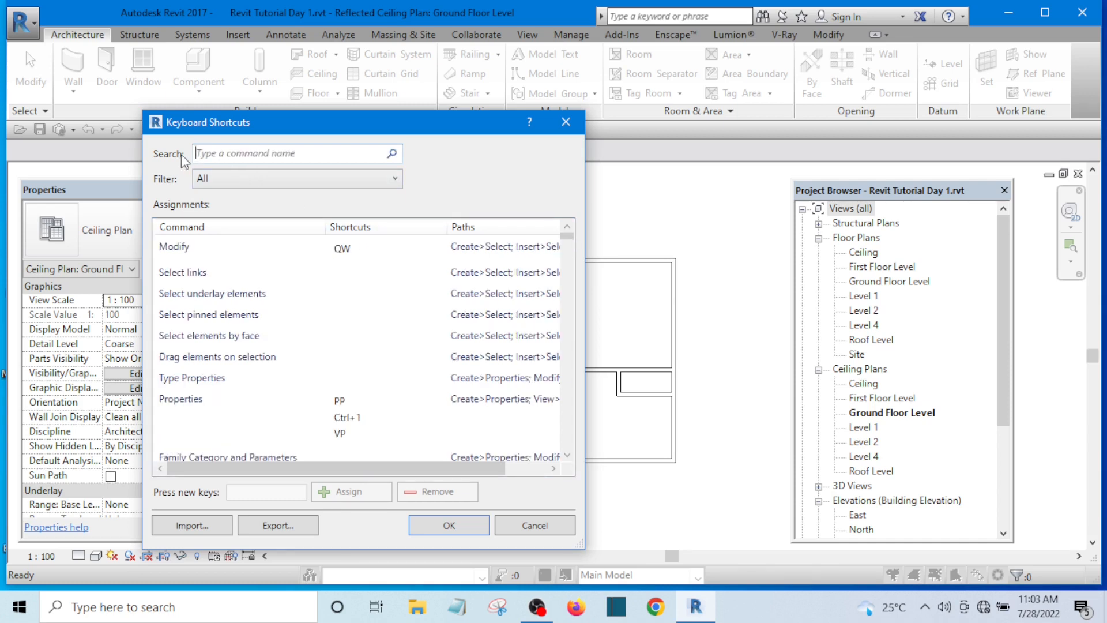
text(dr)
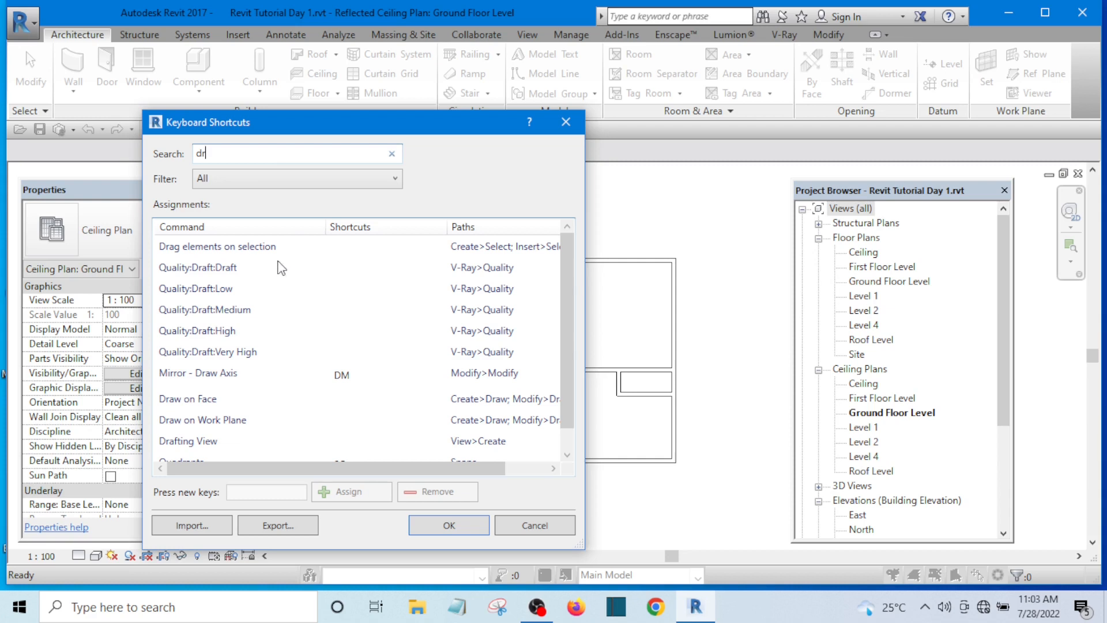
key(BackSpace)
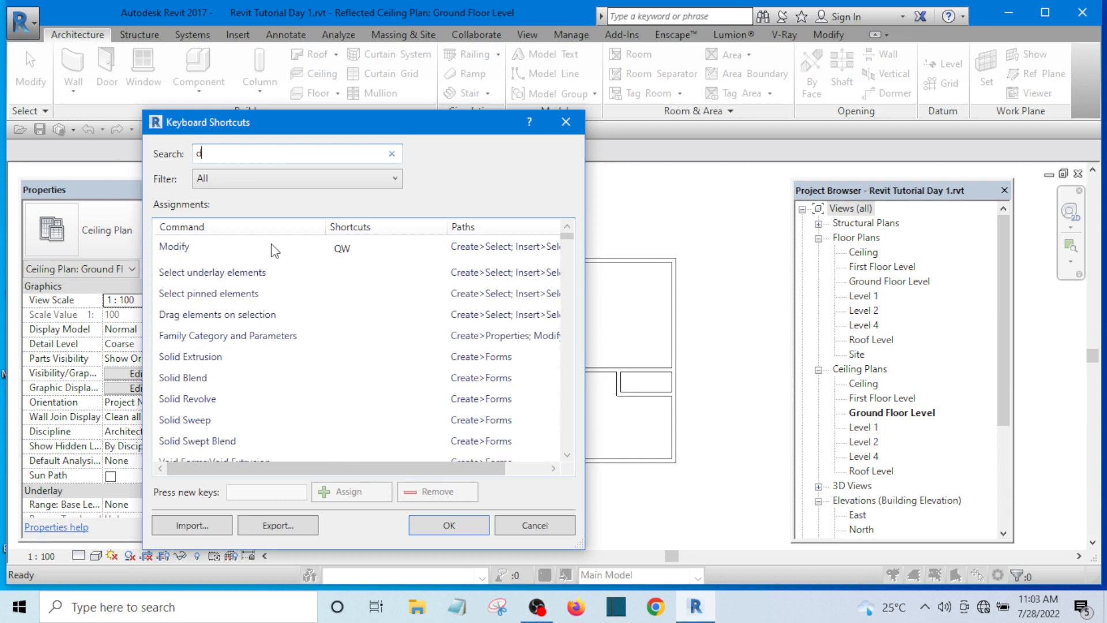
text(oor)
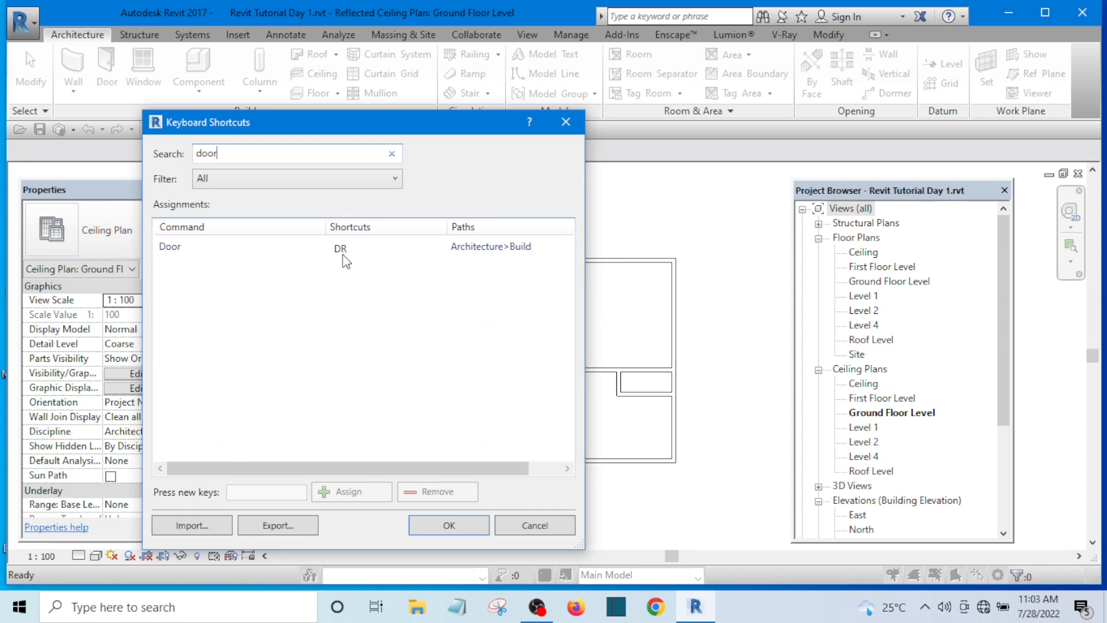
Step: Search the shortcuts for "exten" to look up the Trim/Extend commands, and clear the search
drag(242, 153, 199, 156)
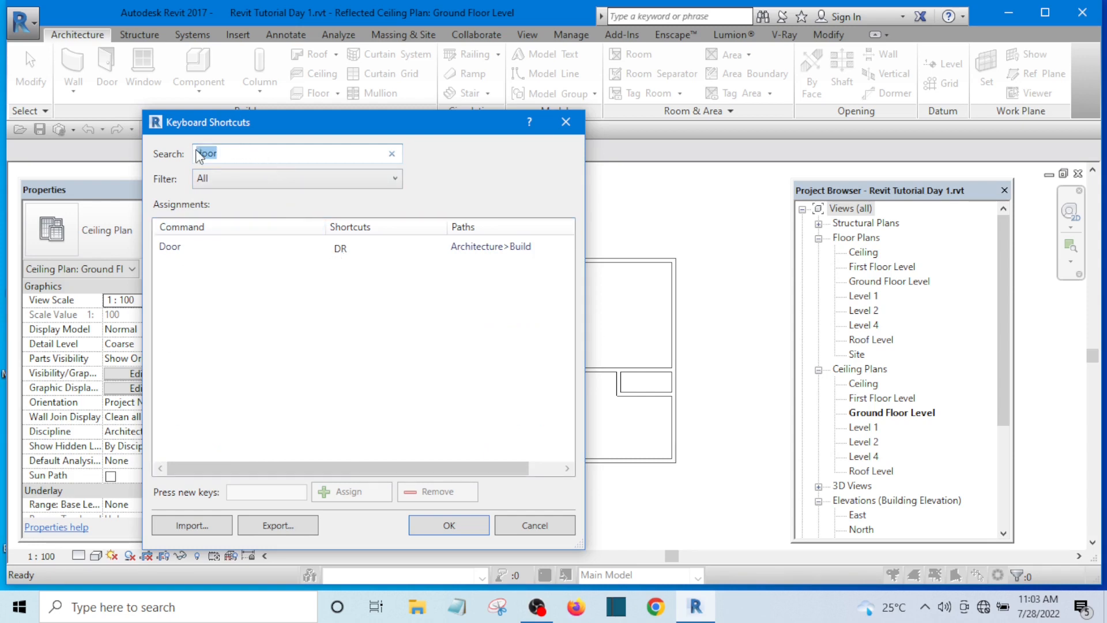
key(BackSpace)
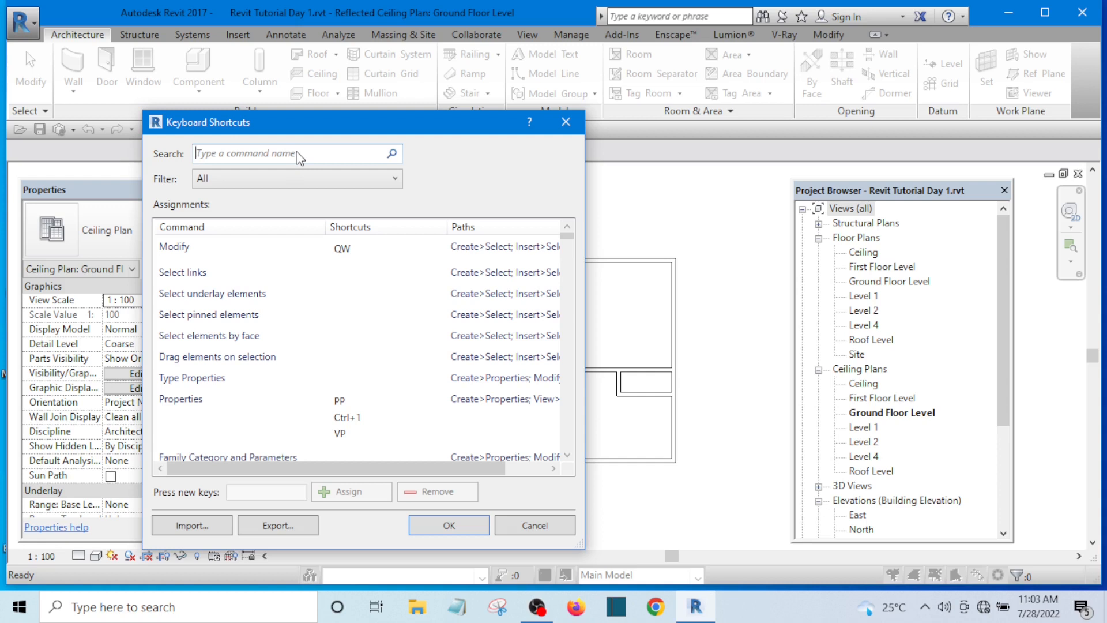
text(exte)
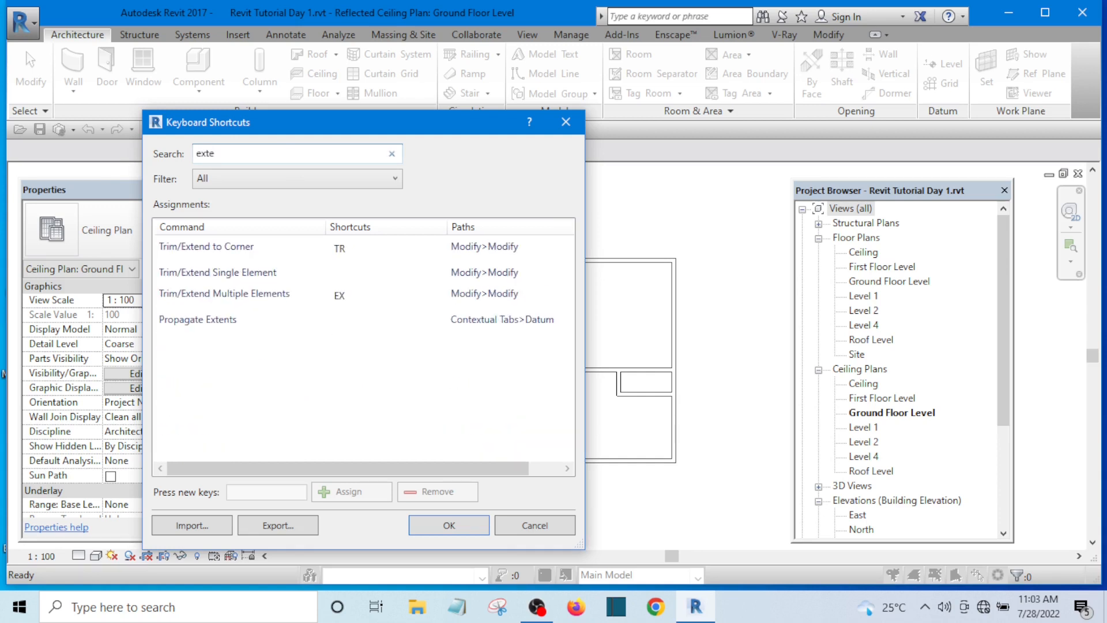
text(n)
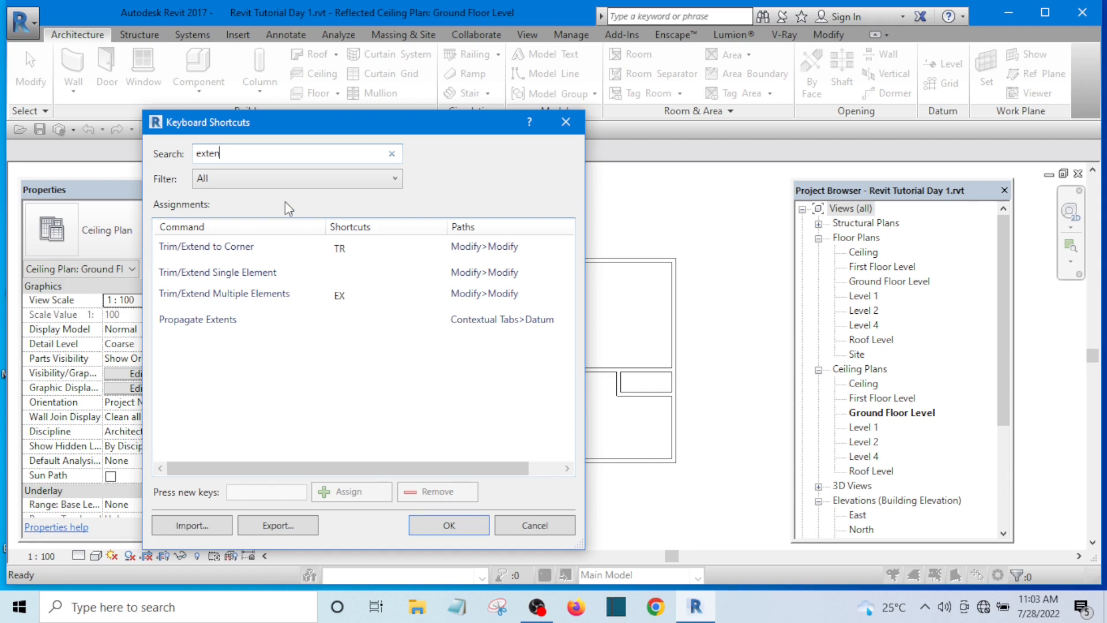
drag(231, 153, 189, 153)
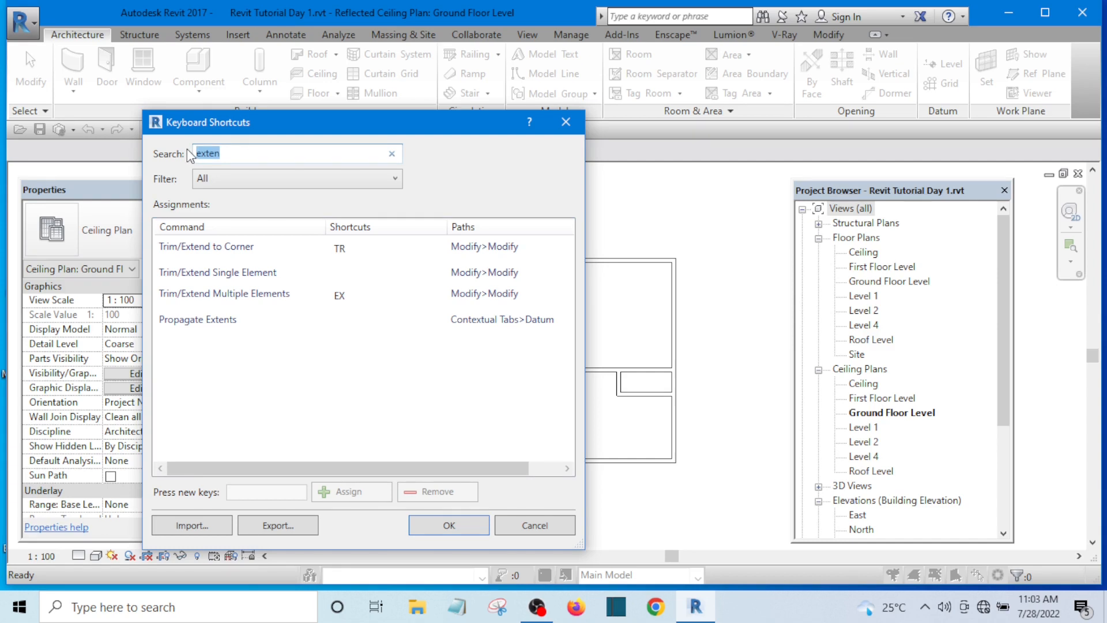
key(BackSpace)
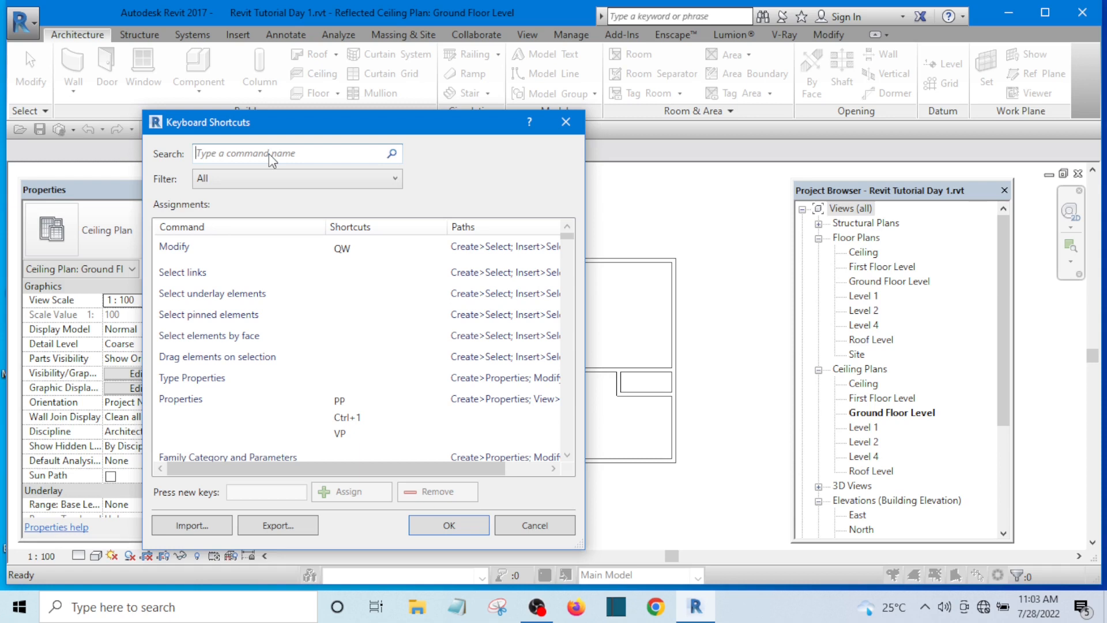
Step: Search the keyboard shortcuts for "dimension" to look up the dimension commands, and clear the search
text(dimes)
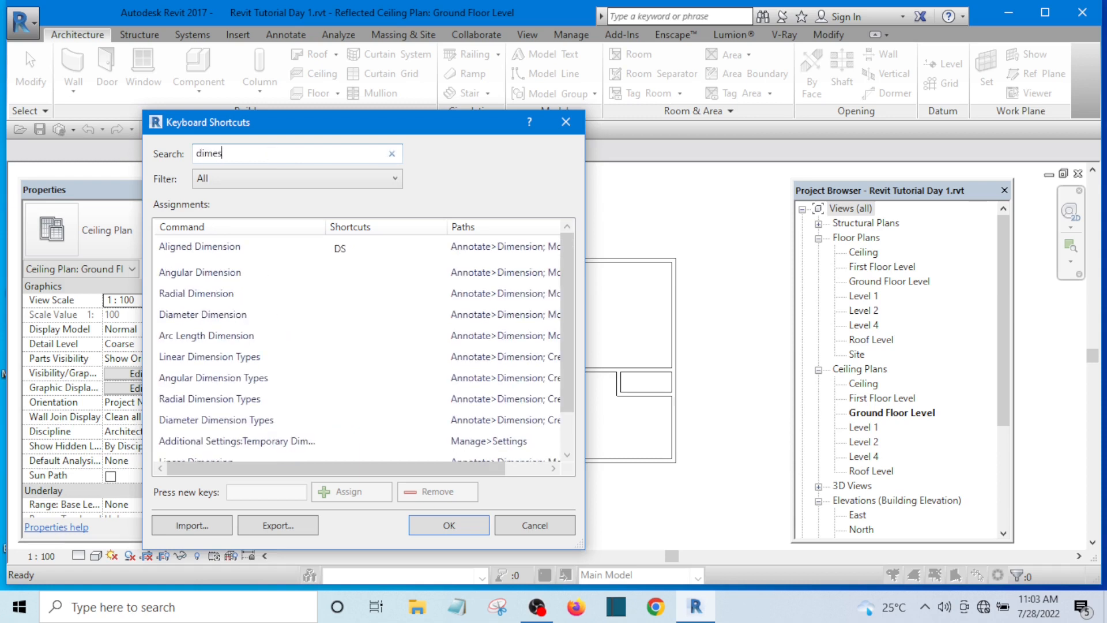
key(BackSpace)
text(nsion)
drag(263, 153, 191, 154)
key(BackSpace)
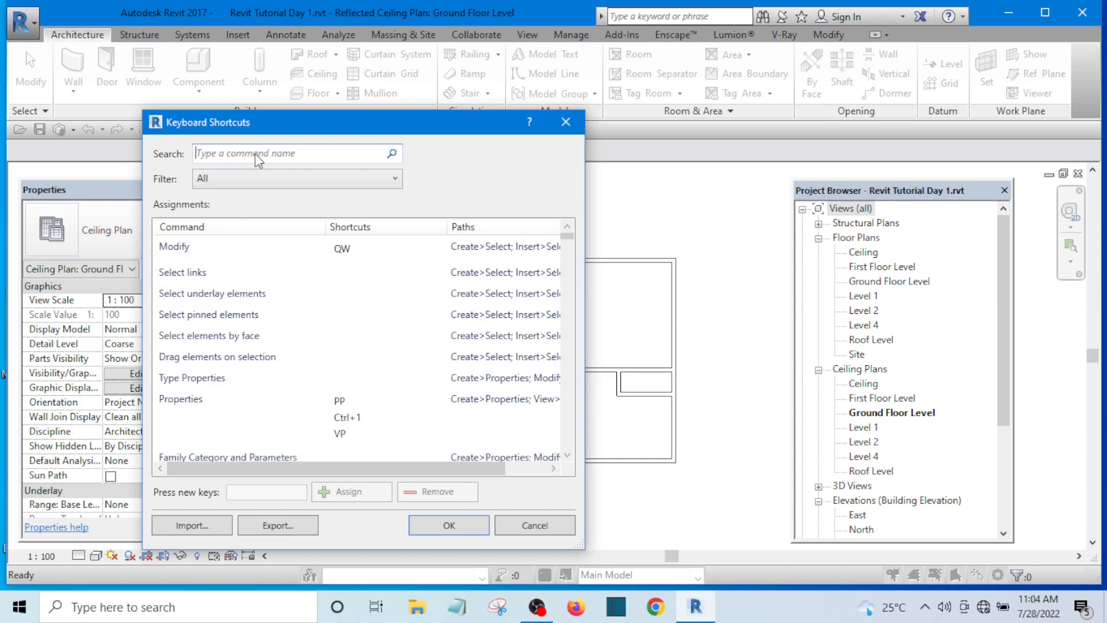
Step: Find the Aligned Dimension command by searching "dimension", replace its shortcut with DI, and save the shortcut settings
text(d)
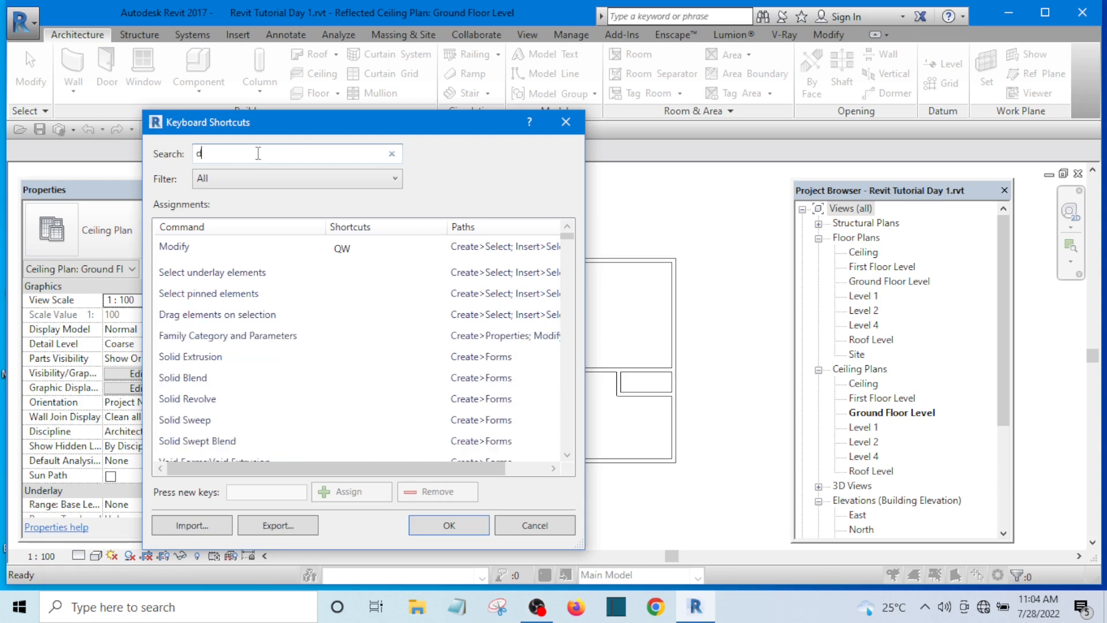
text(im)
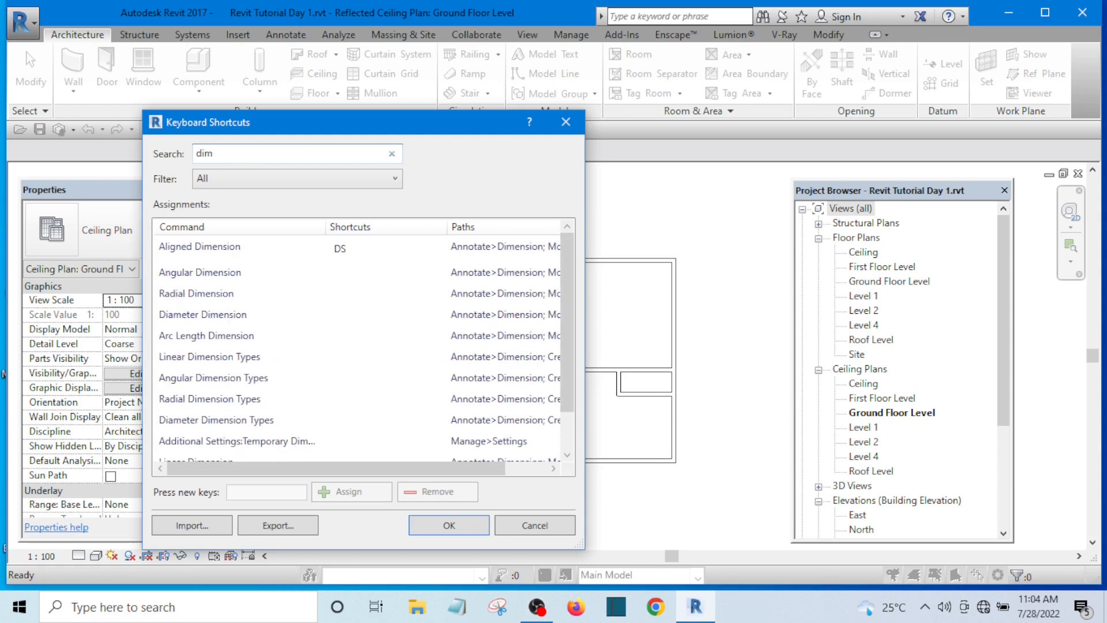
text(ension)
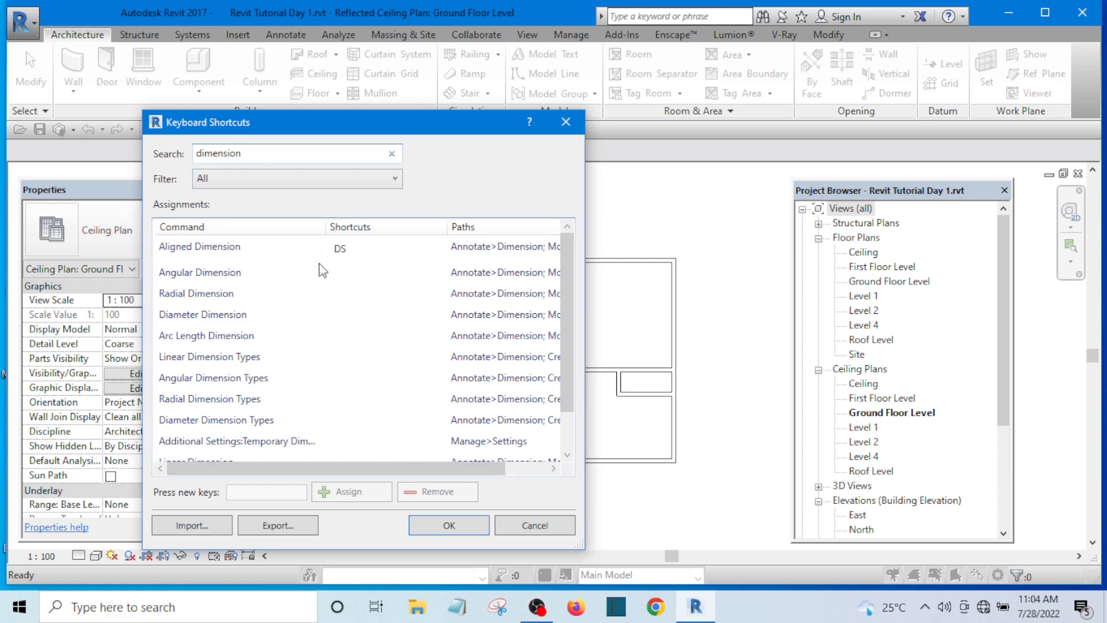
click(343, 253)
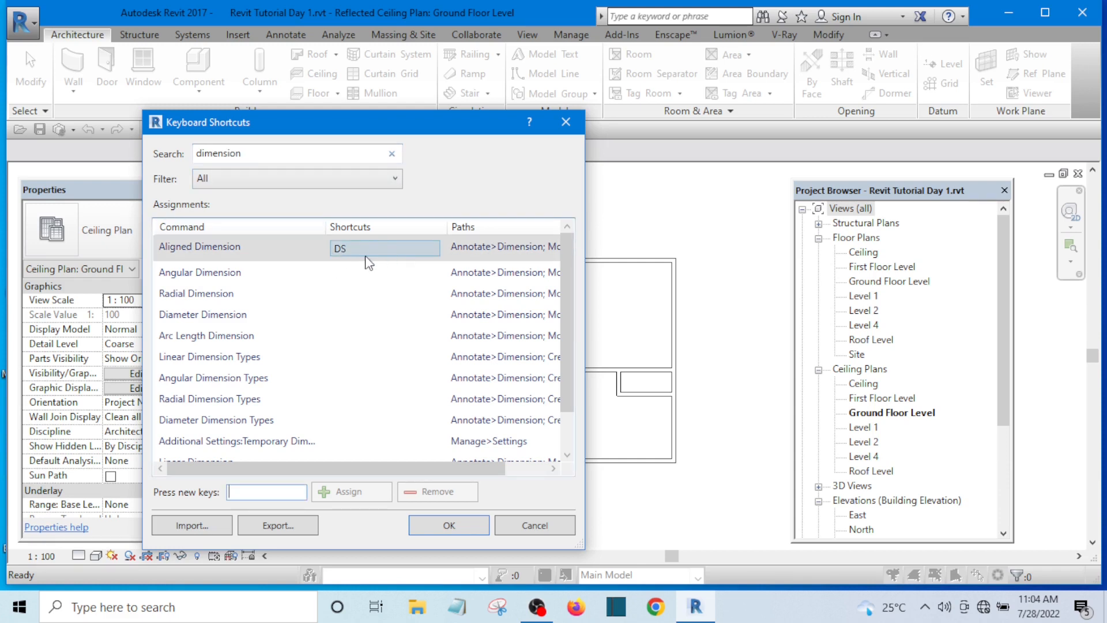
click(347, 250)
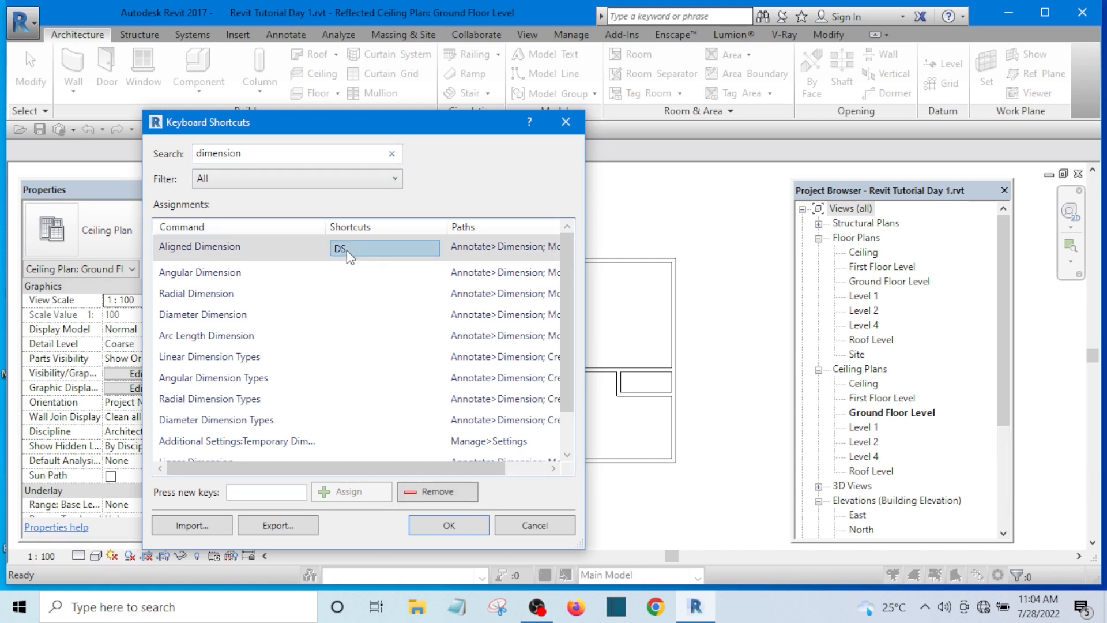
click(438, 492)
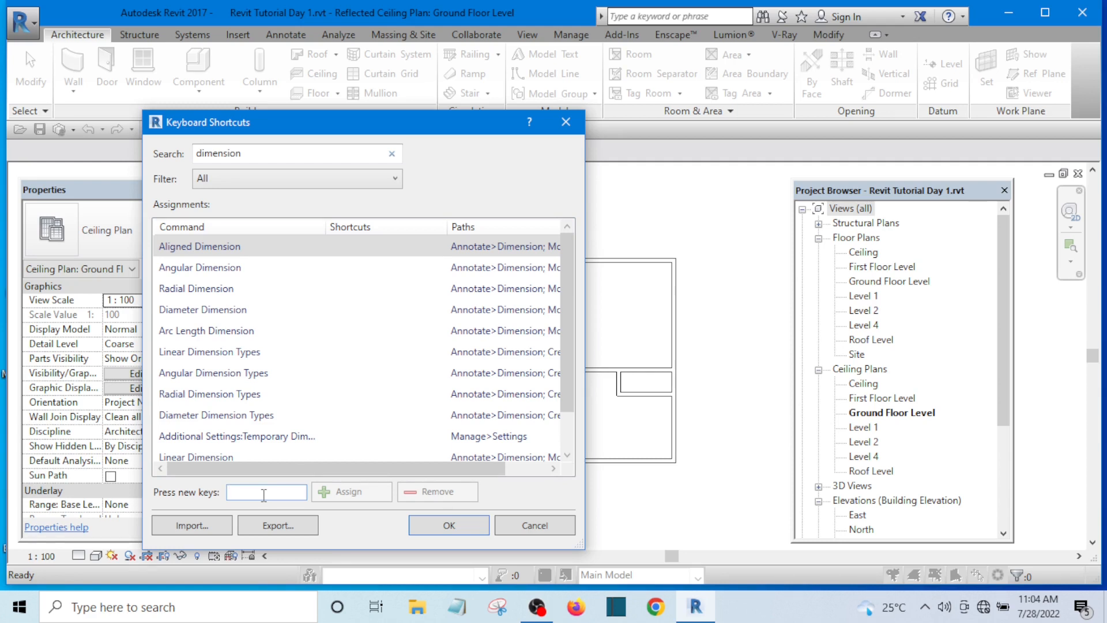
text(DI)
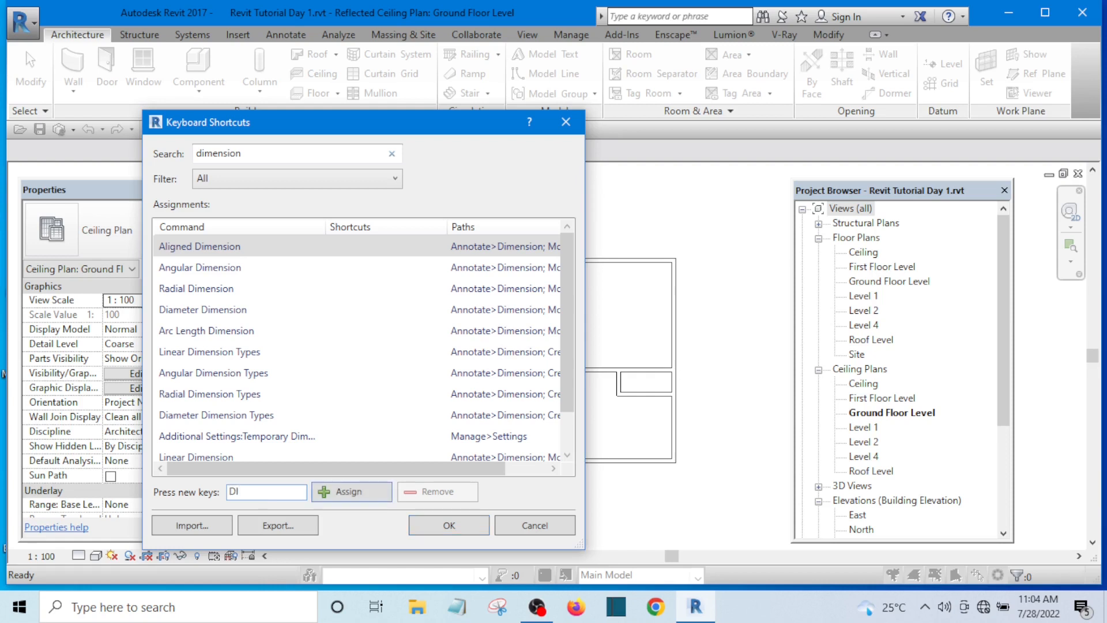
click(349, 493)
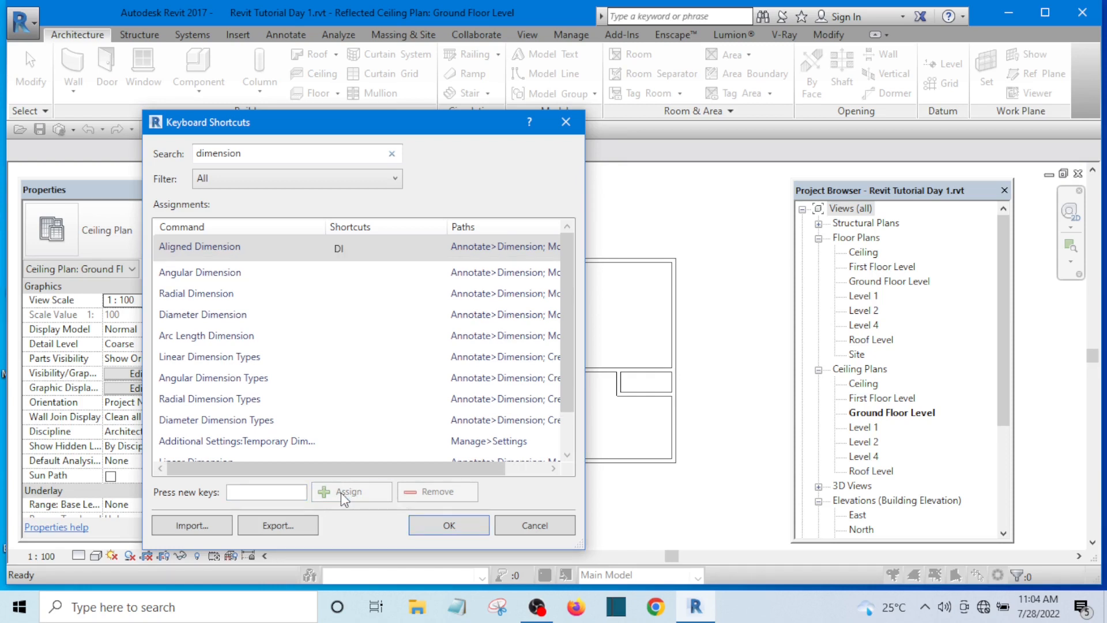
click(450, 525)
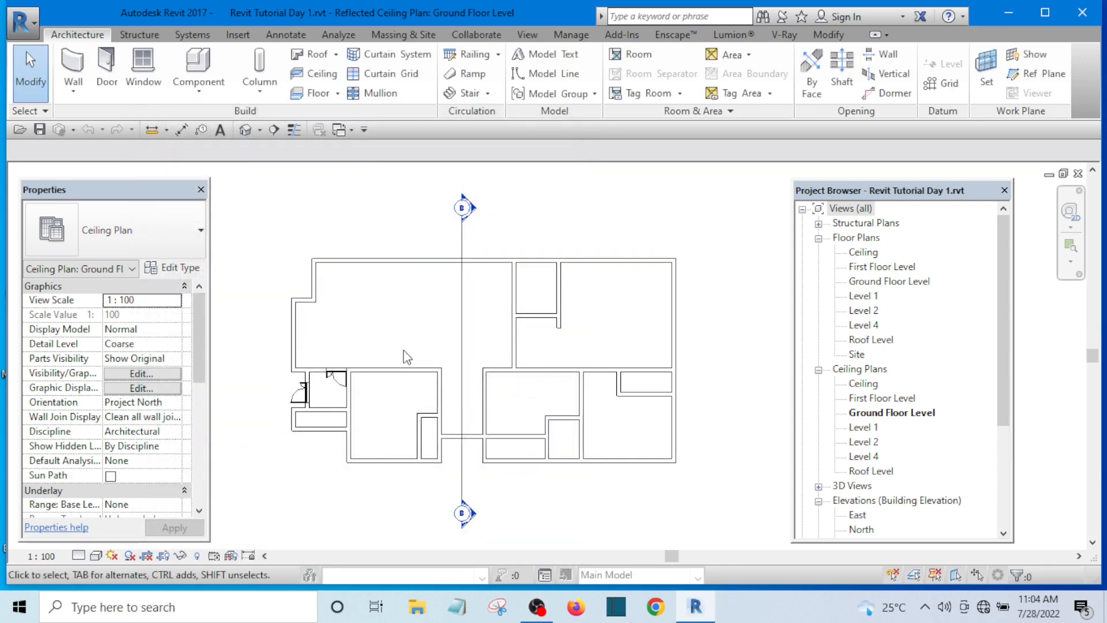
Step: Place a vertical aligned dimension between the lower and upper walls of the large upper-left room, and end the command
scroll(398, 354, up, 2)
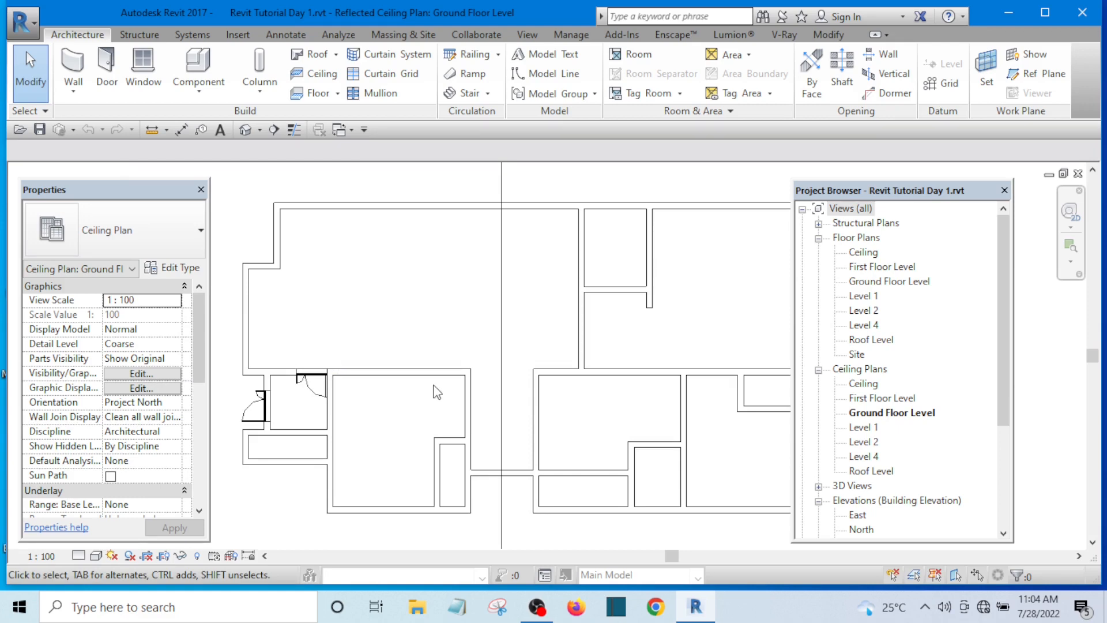
key(d)
key(i)
scroll(410, 362, up, 1)
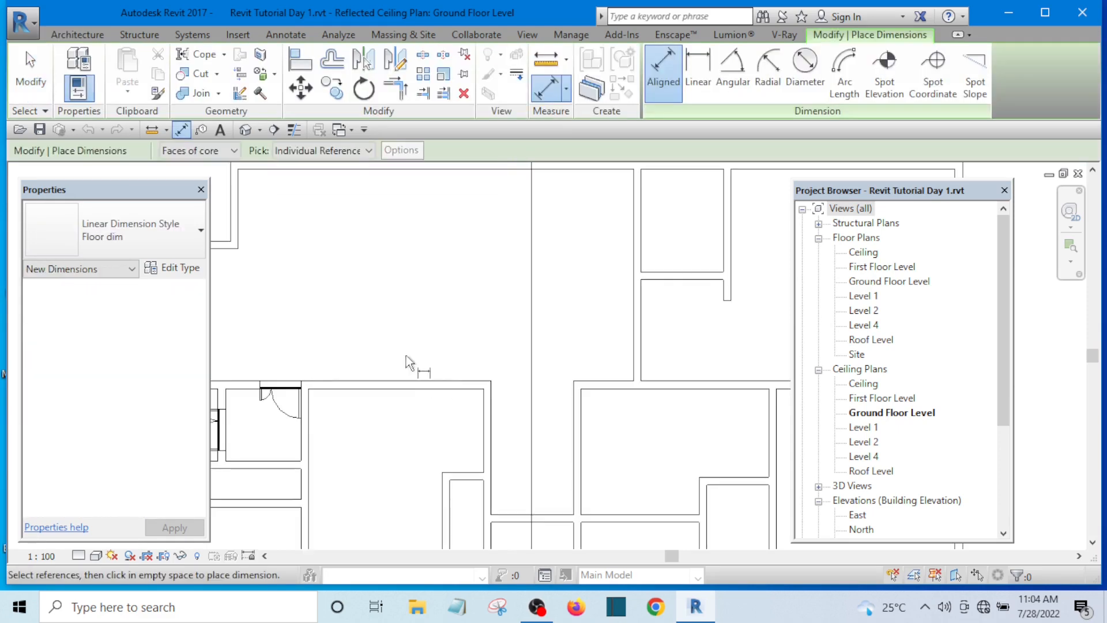
click(419, 384)
scroll(410, 392, down, 3)
scroll(405, 316, up, 3)
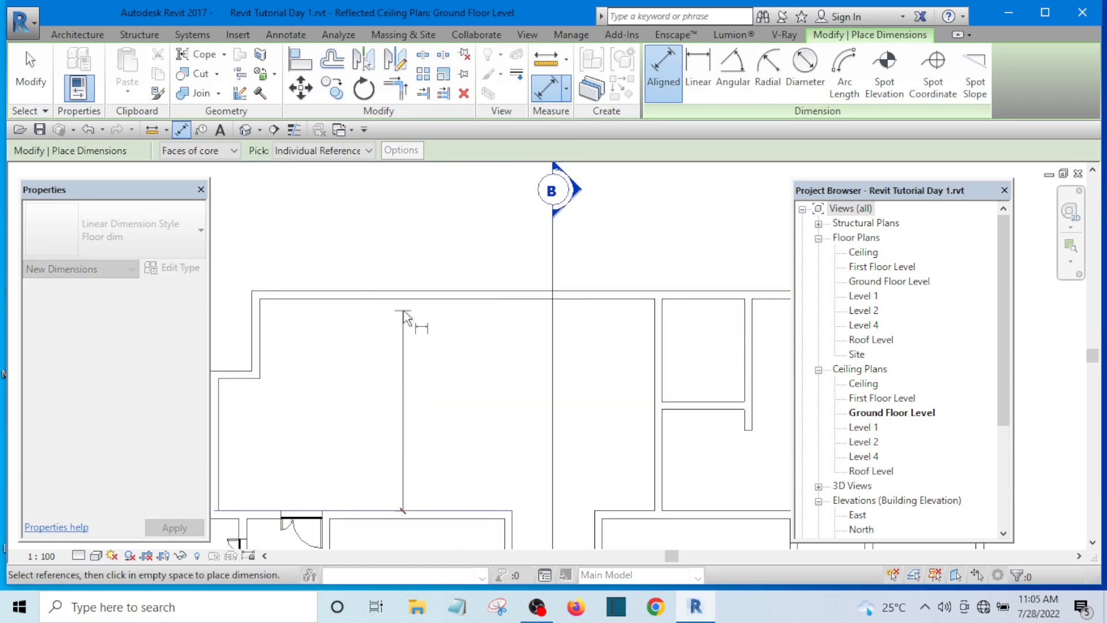
click(405, 300)
click(396, 369)
scroll(395, 368, up, 1)
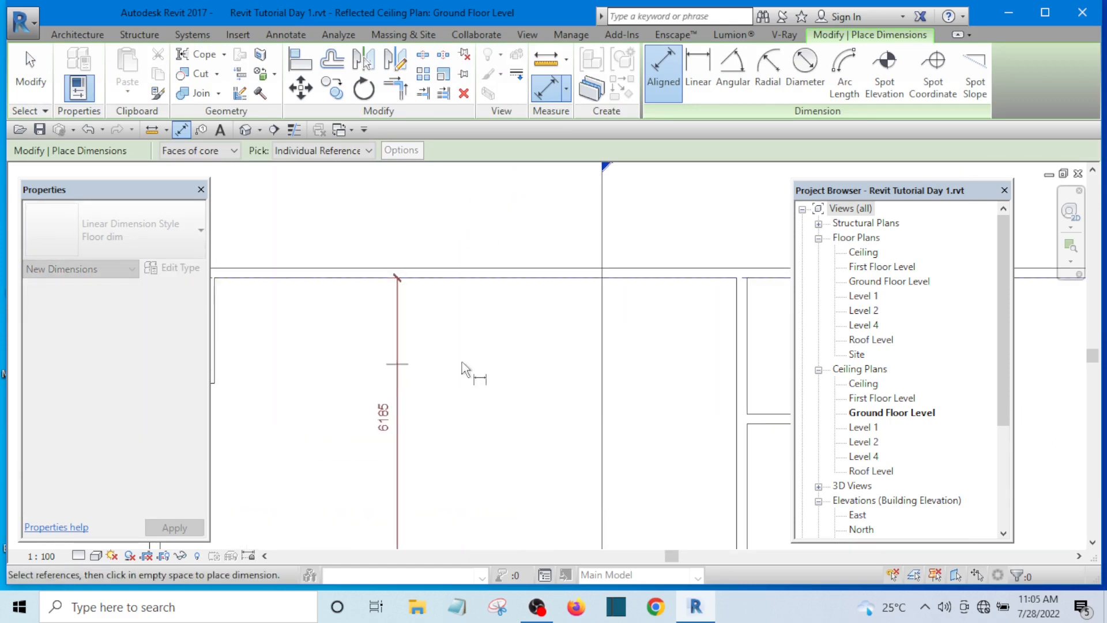
key(Escape)
key(Escape)
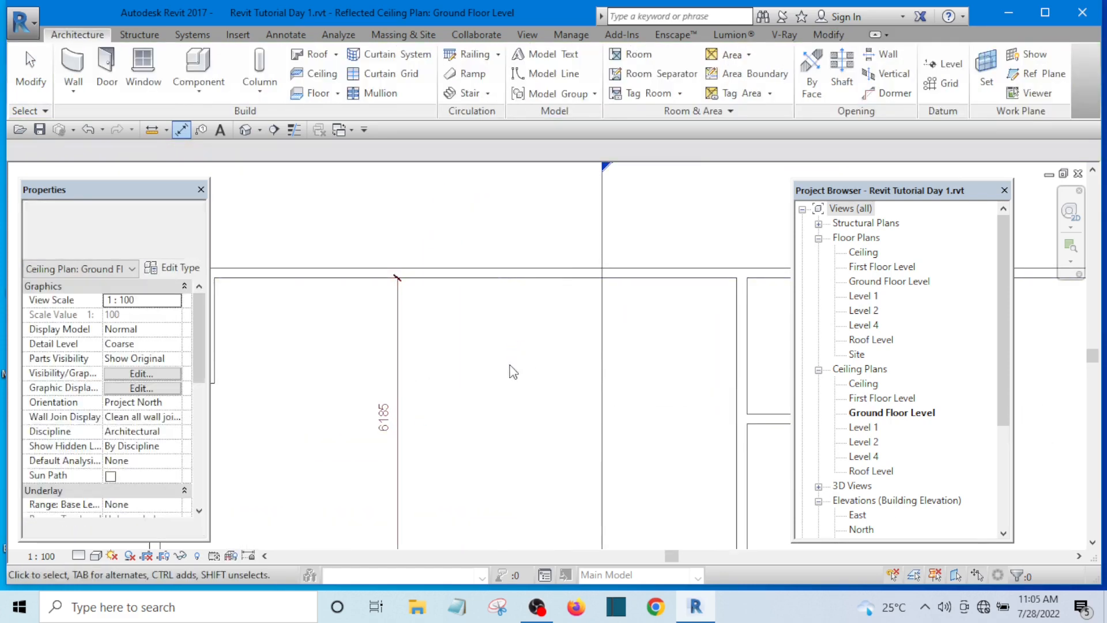
scroll(499, 350, down, 5)
scroll(496, 369, up, 6)
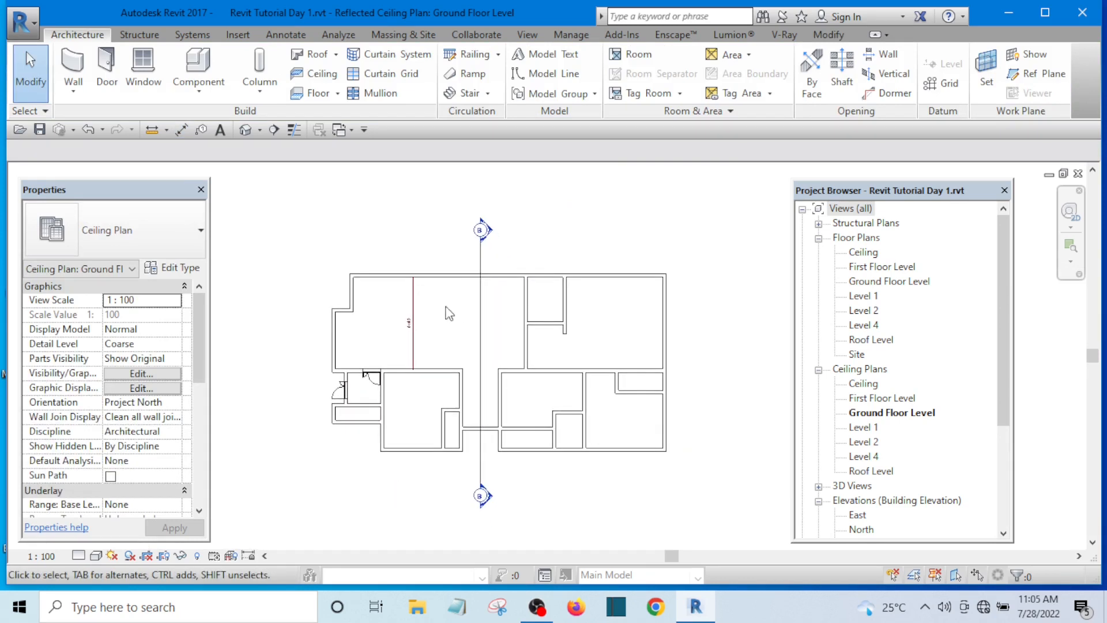
scroll(477, 321, down, 4)
scroll(440, 318, up, 5)
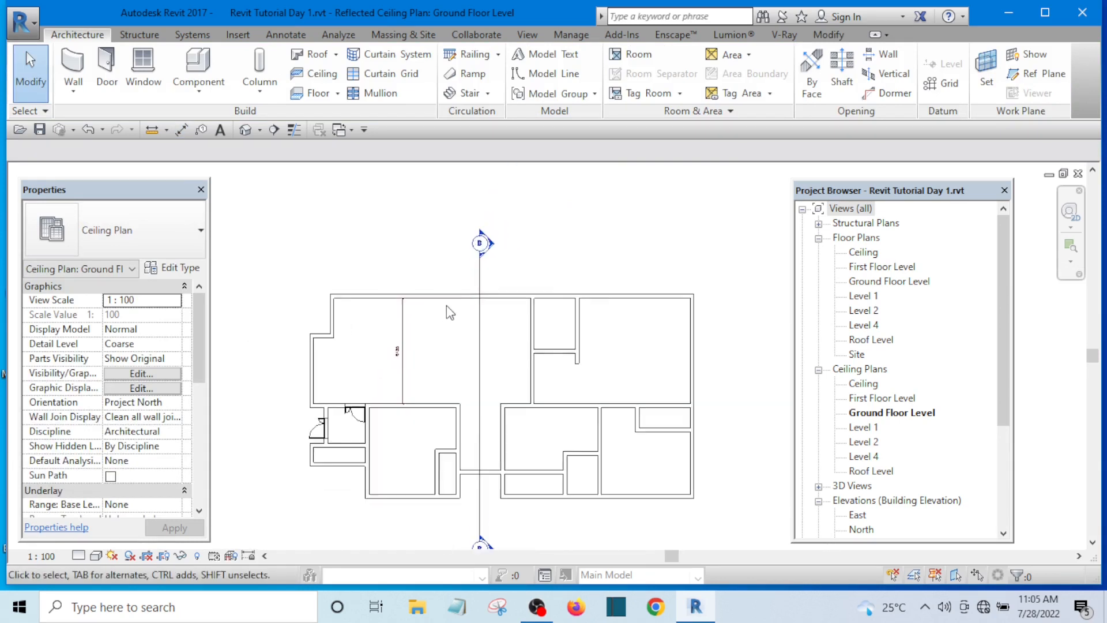
scroll(450, 317, down, 4)
scroll(459, 348, up, 3)
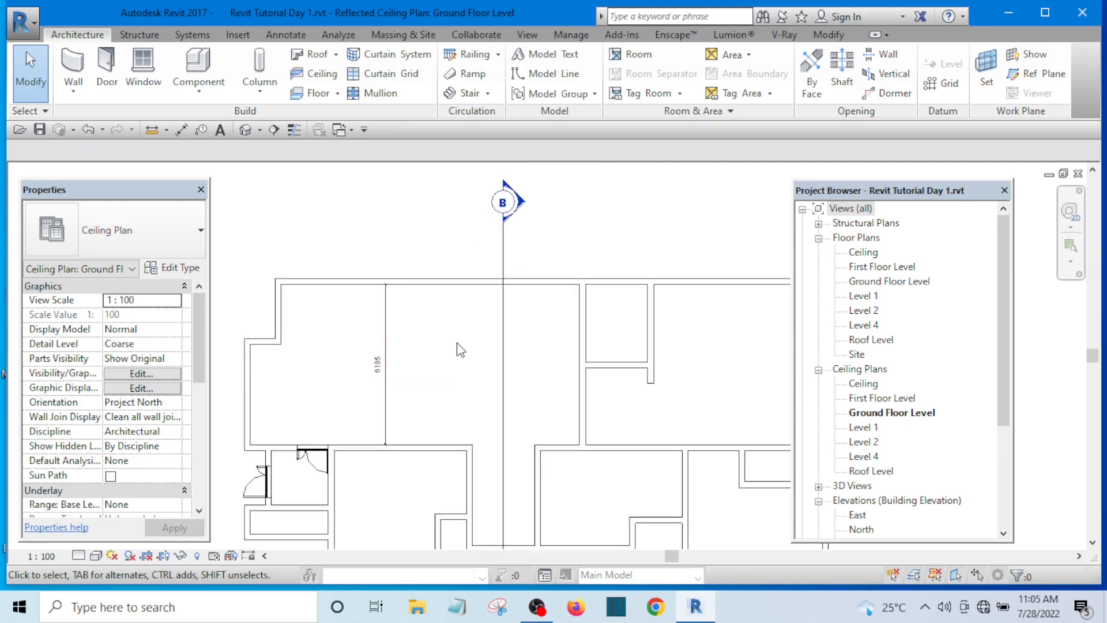
Step: Reopen the Keyboard Shortcuts dialog and search for "array" to look up the Array command's shortcut
key(k)
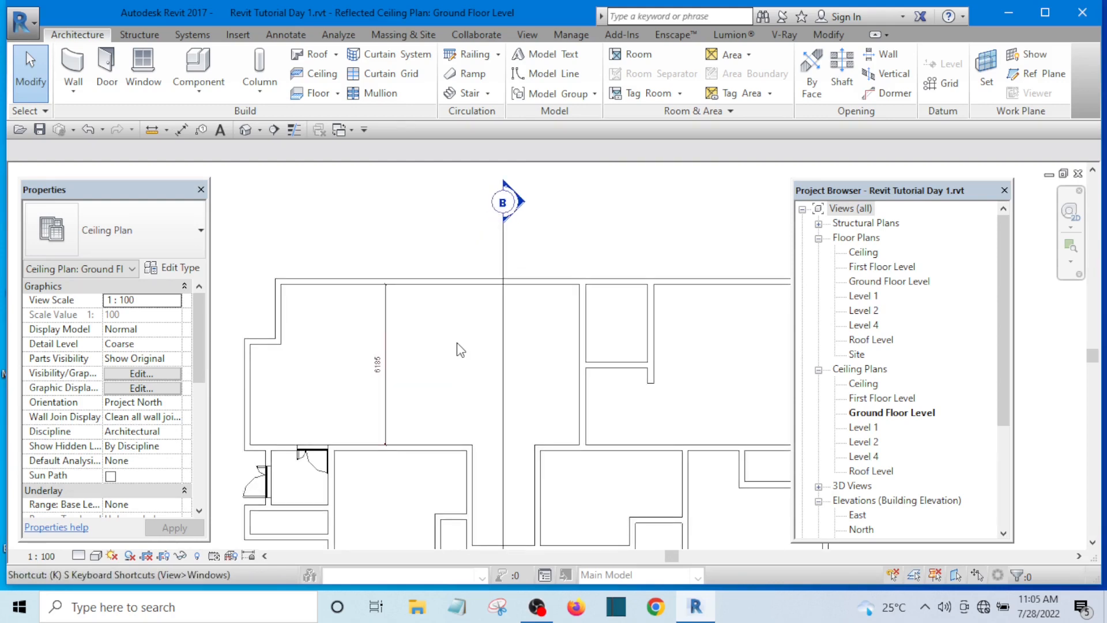
key(s)
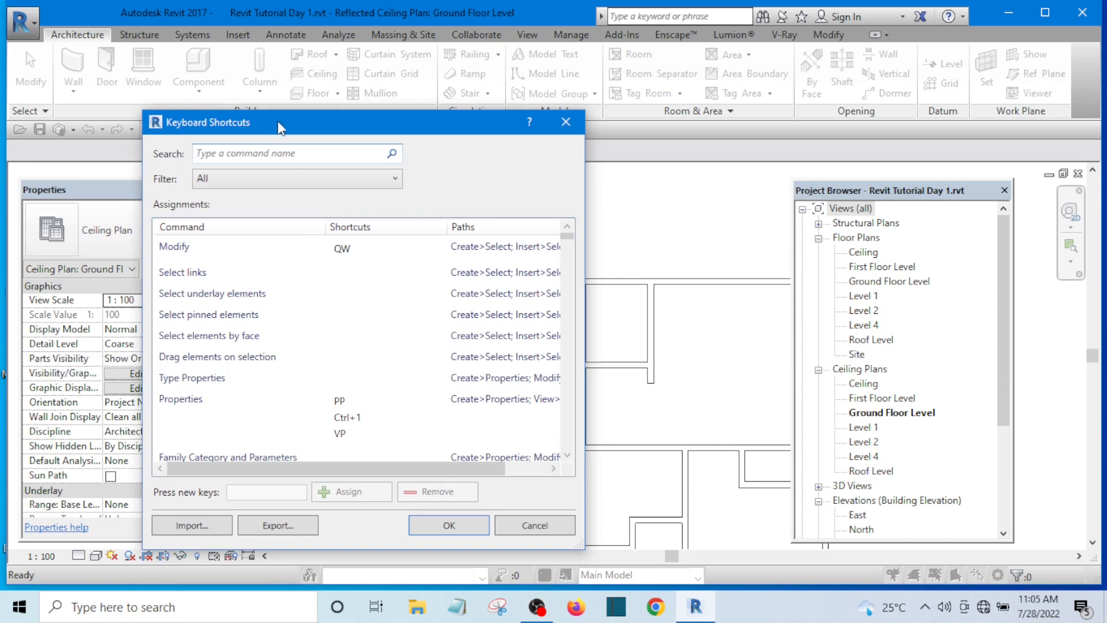
drag(295, 129, 305, 87)
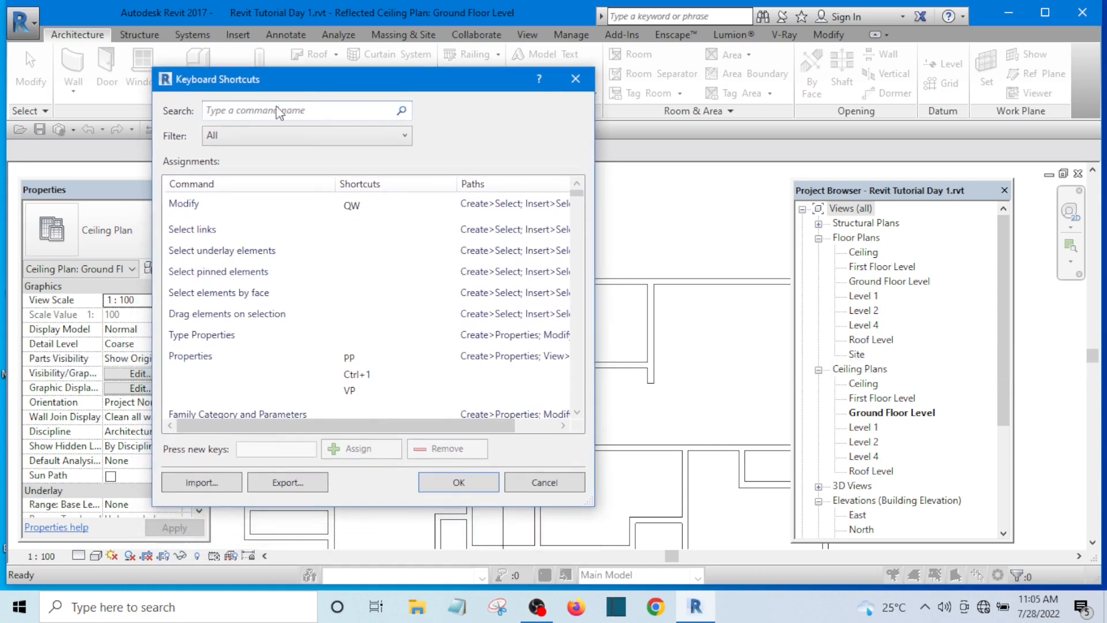
text(a)
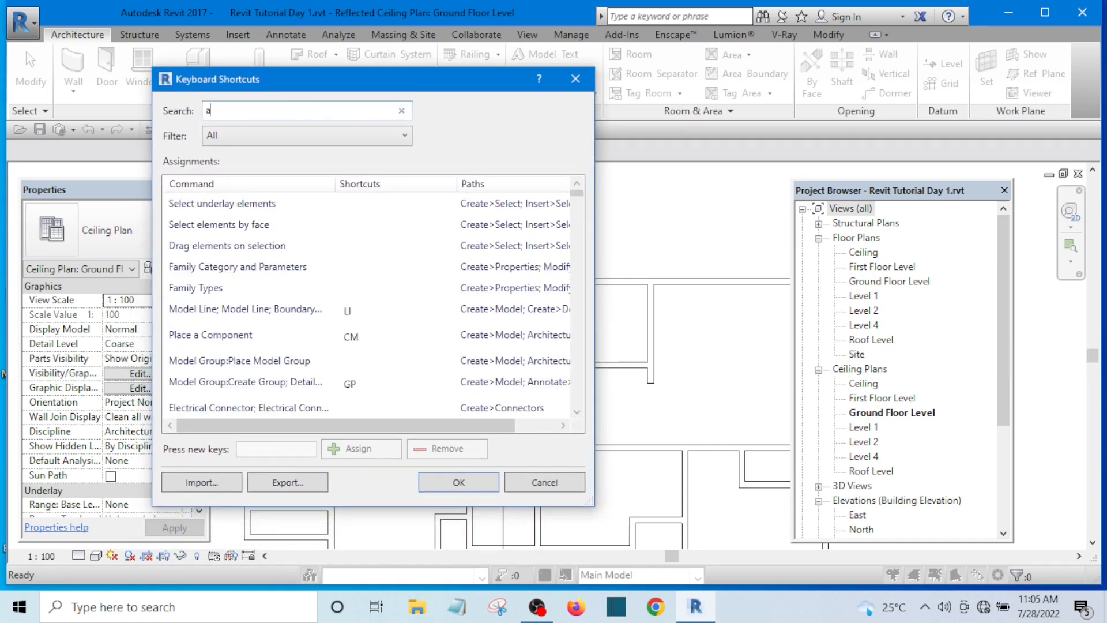
text(rray)
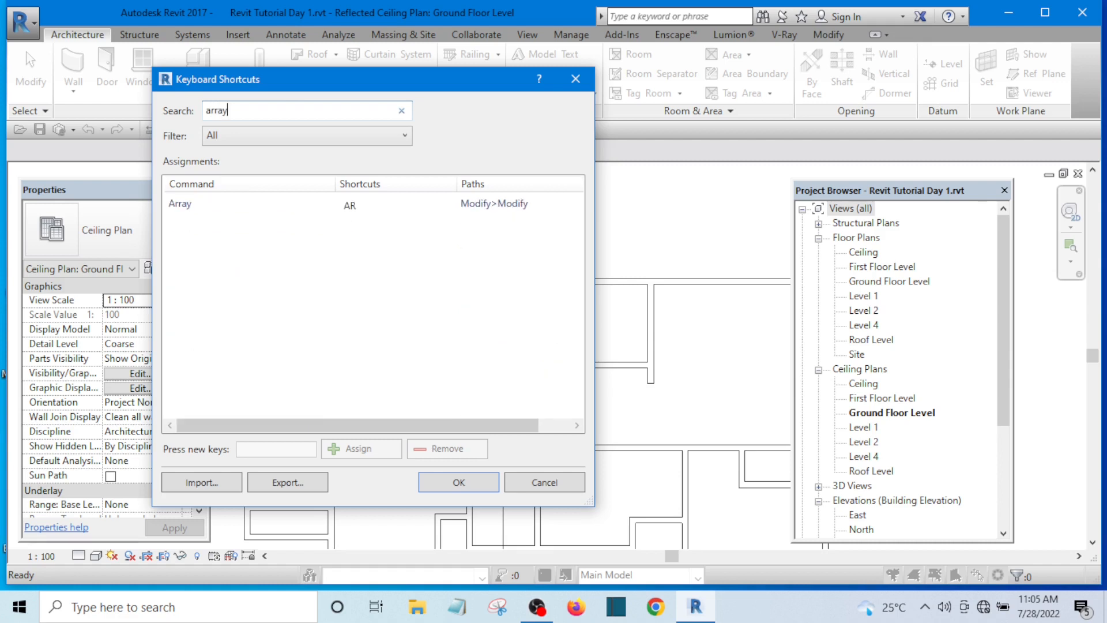
click(352, 207)
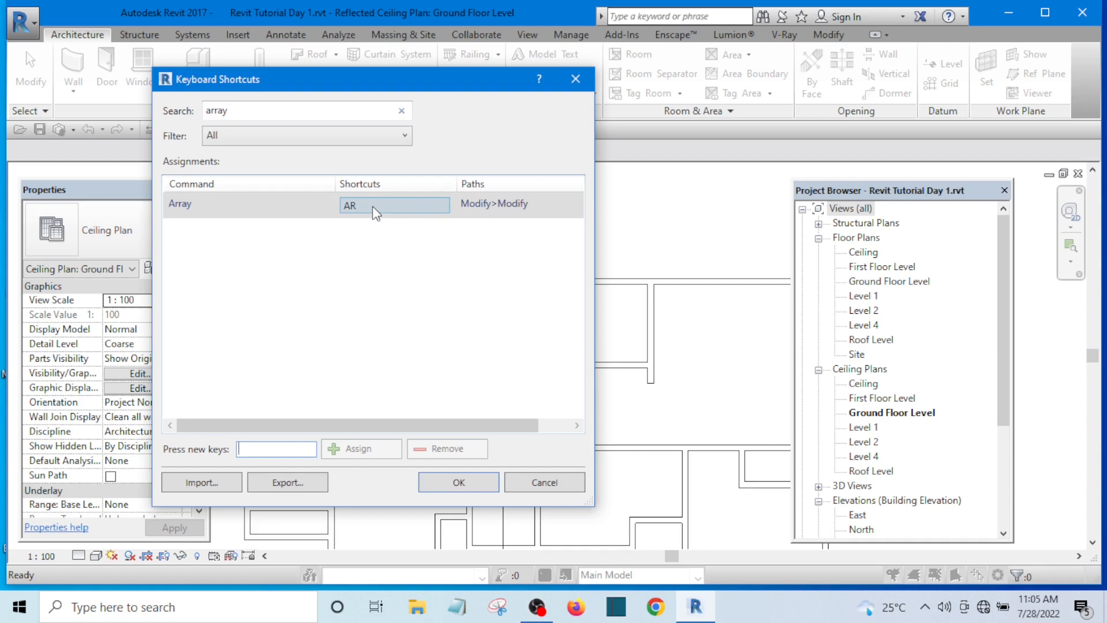
click(373, 207)
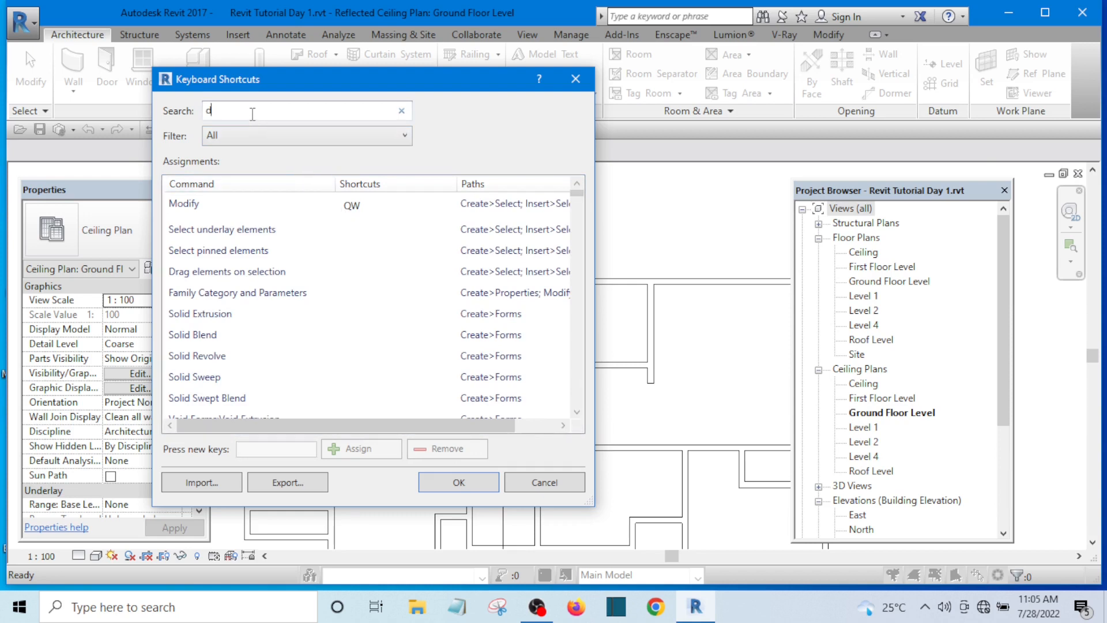
Step: Search the shortcuts for "dimensio" and remove the DI shortcut from the Aligned Dimension command
text(ime)
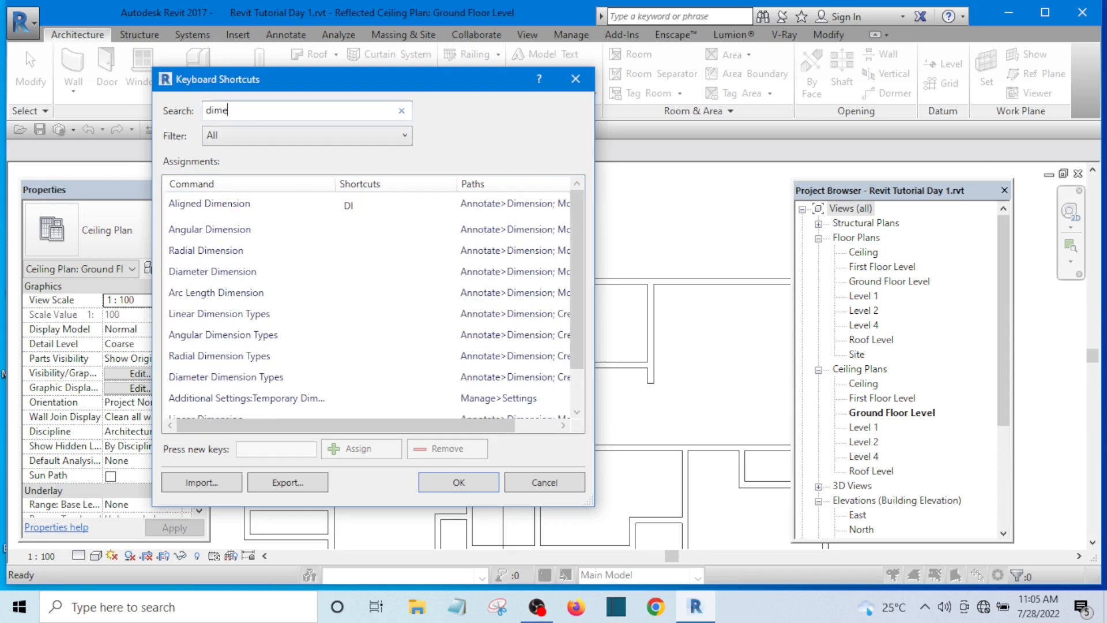
text(nsio)
click(245, 206)
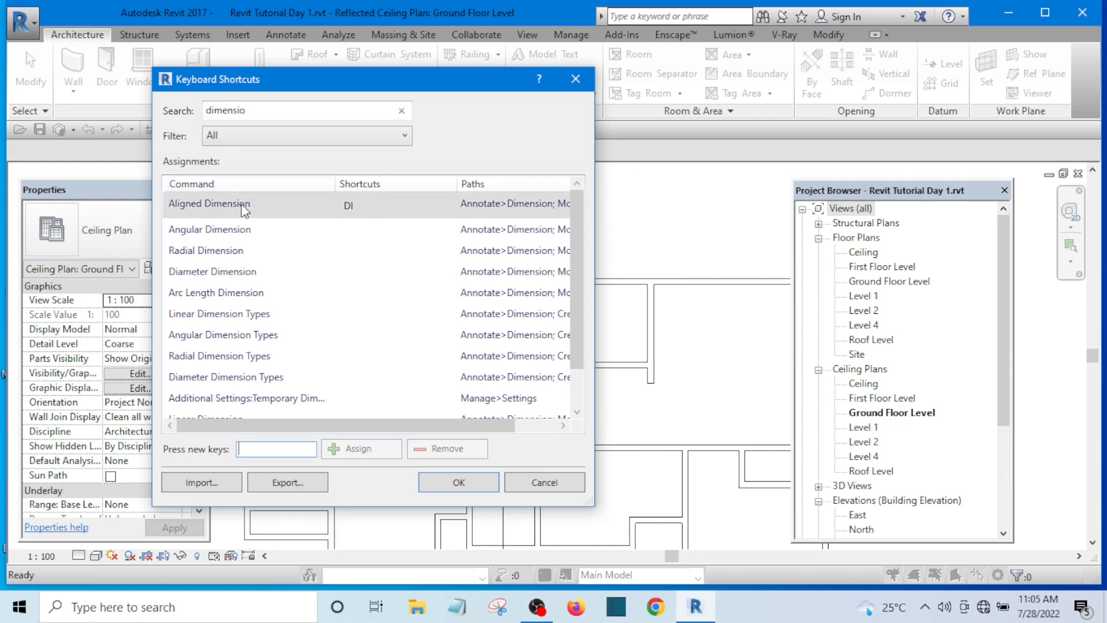
click(348, 206)
click(357, 203)
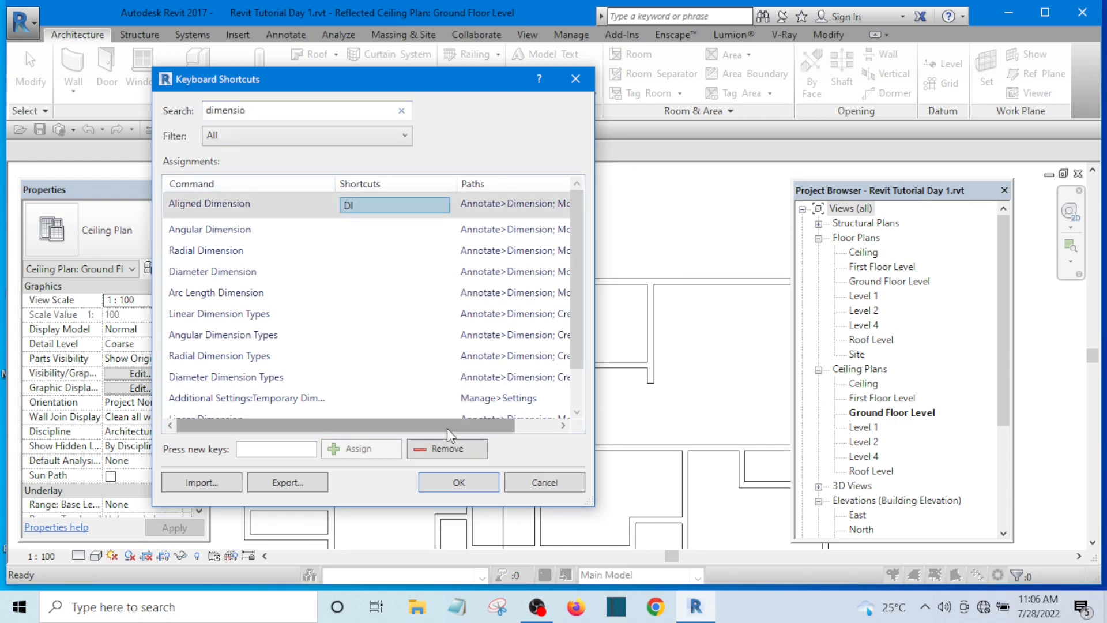
click(447, 446)
Step: Assign DS as the Aligned Dimension command's shortcut and save the shortcut settings
click(291, 447)
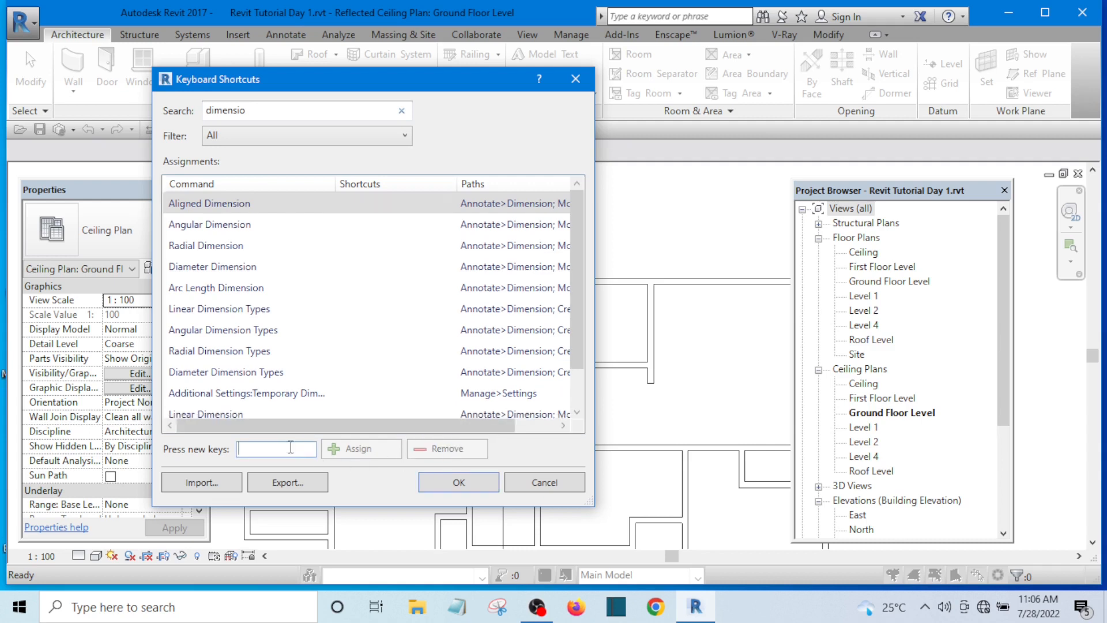
key(shift+s)
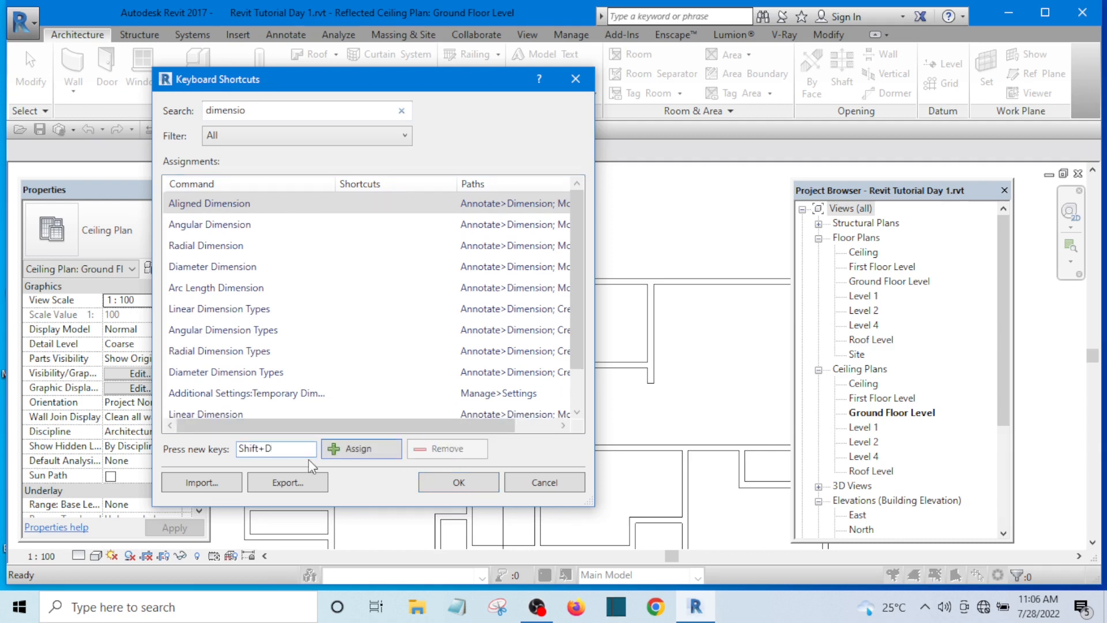
key(BackSpace)
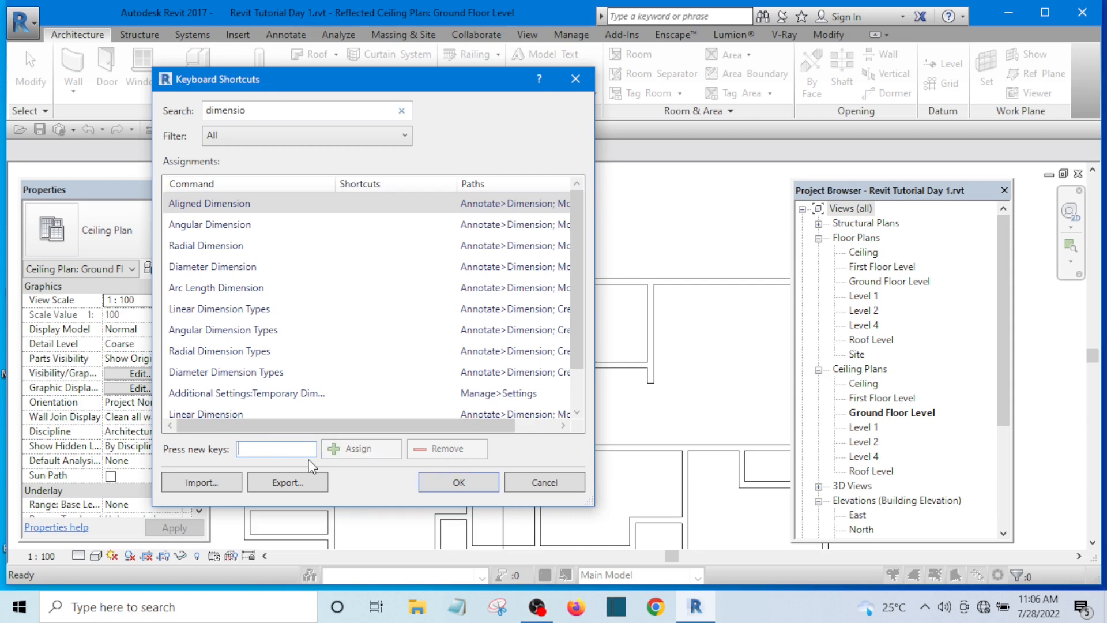
text(DS)
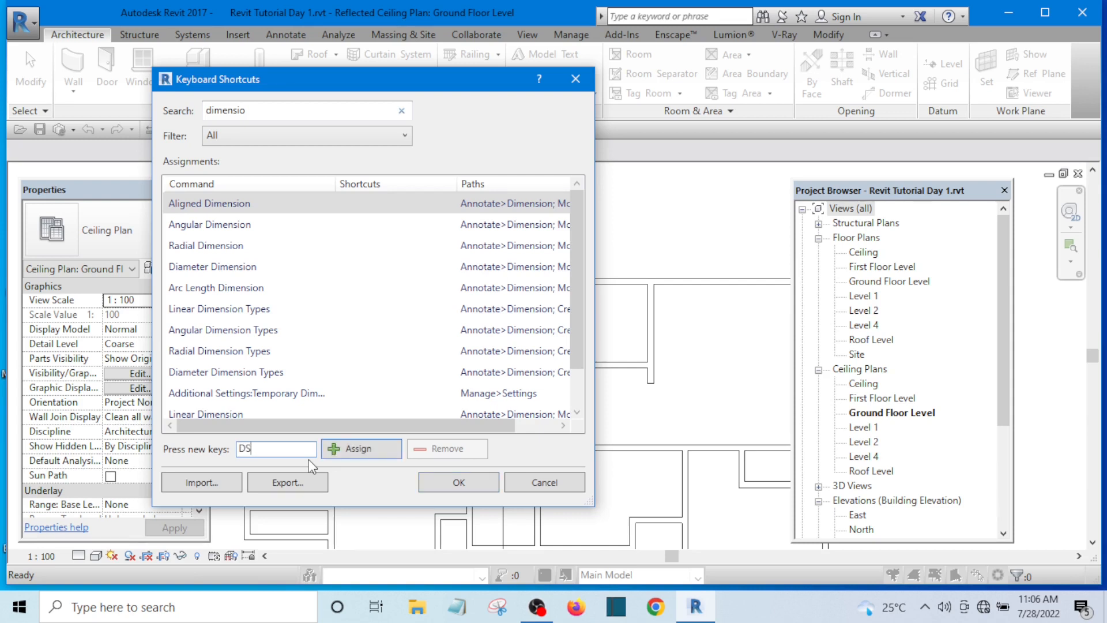
click(356, 449)
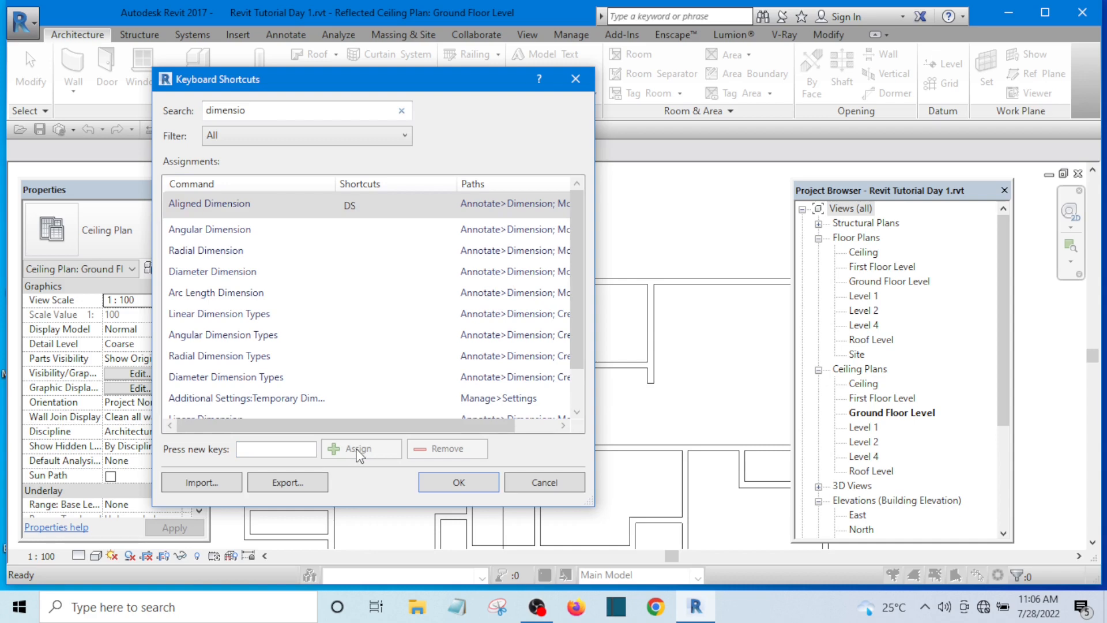
click(459, 483)
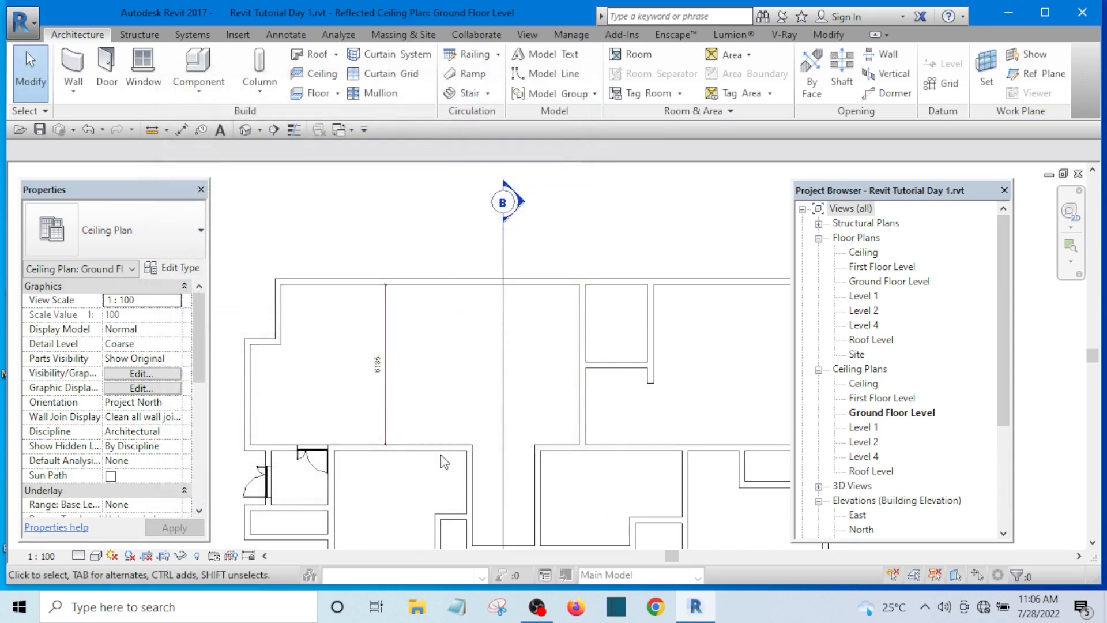
scroll(438, 247, down, 4)
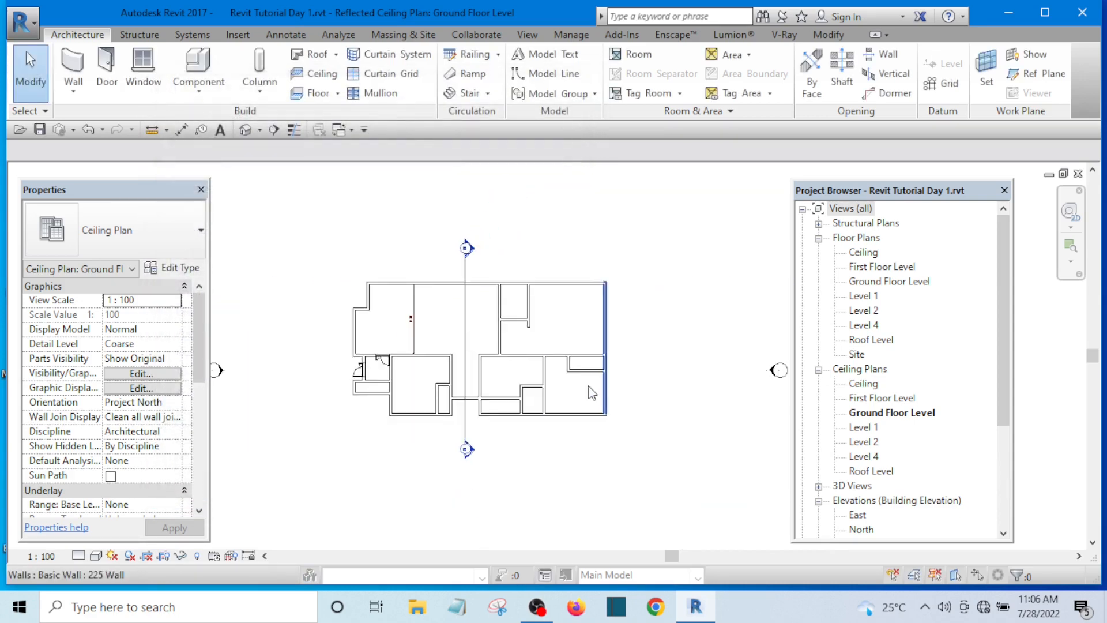
scroll(577, 398, up, 4)
scroll(583, 410, down, 4)
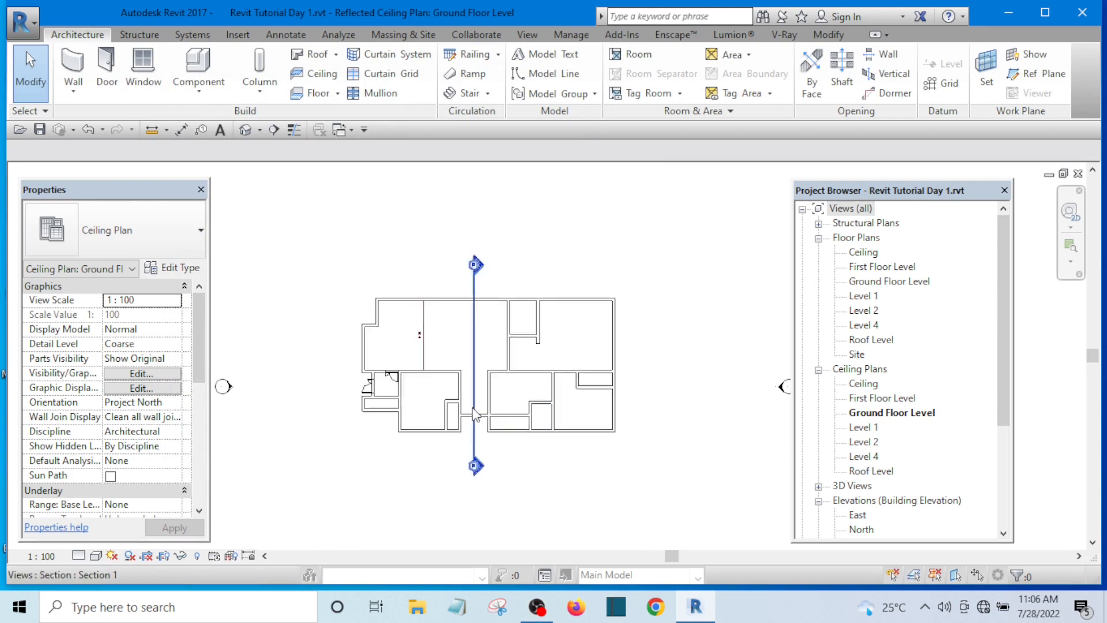
scroll(479, 413, up, 4)
scroll(427, 380, down, 4)
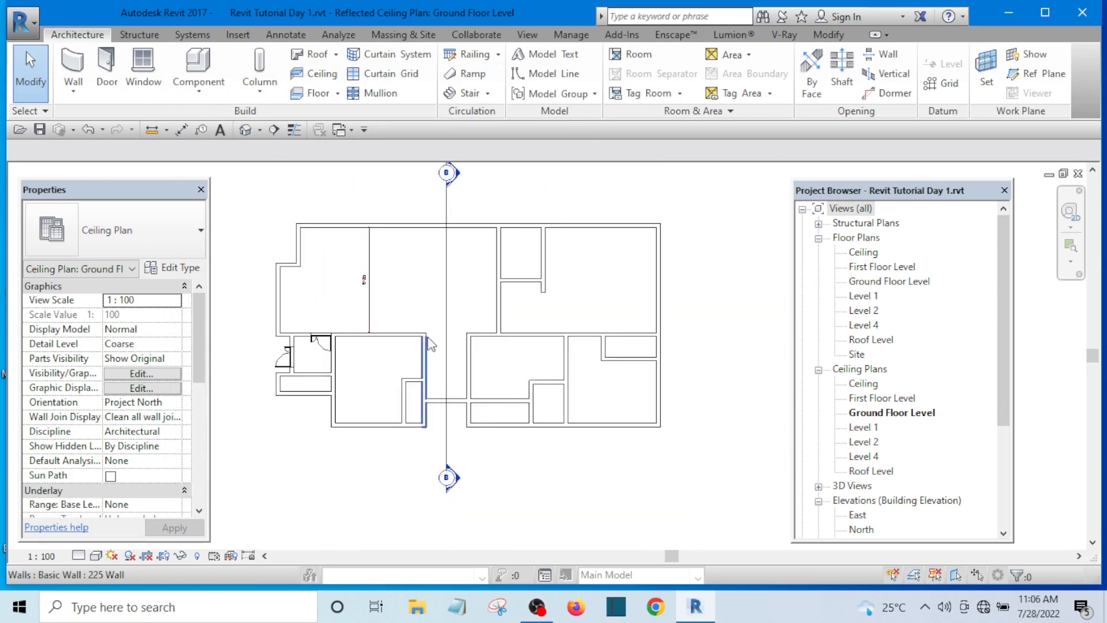
scroll(381, 363, up, 3)
middle_drag(381, 363, 387, 398)
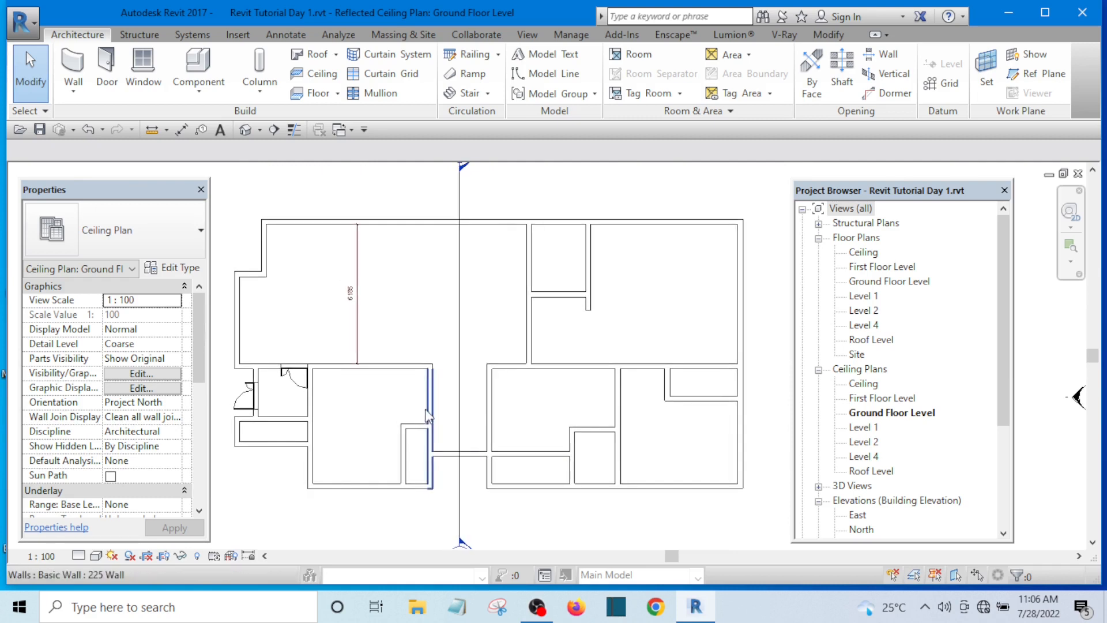
scroll(350, 445, up, 2)
scroll(403, 415, down, 2)
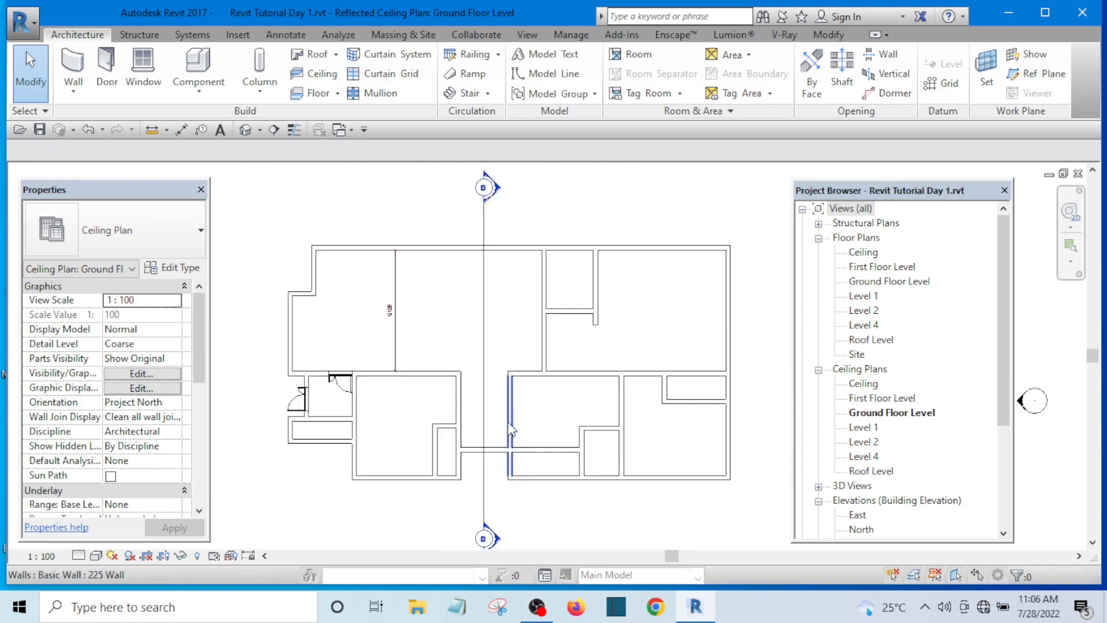
scroll(447, 383, up, 4)
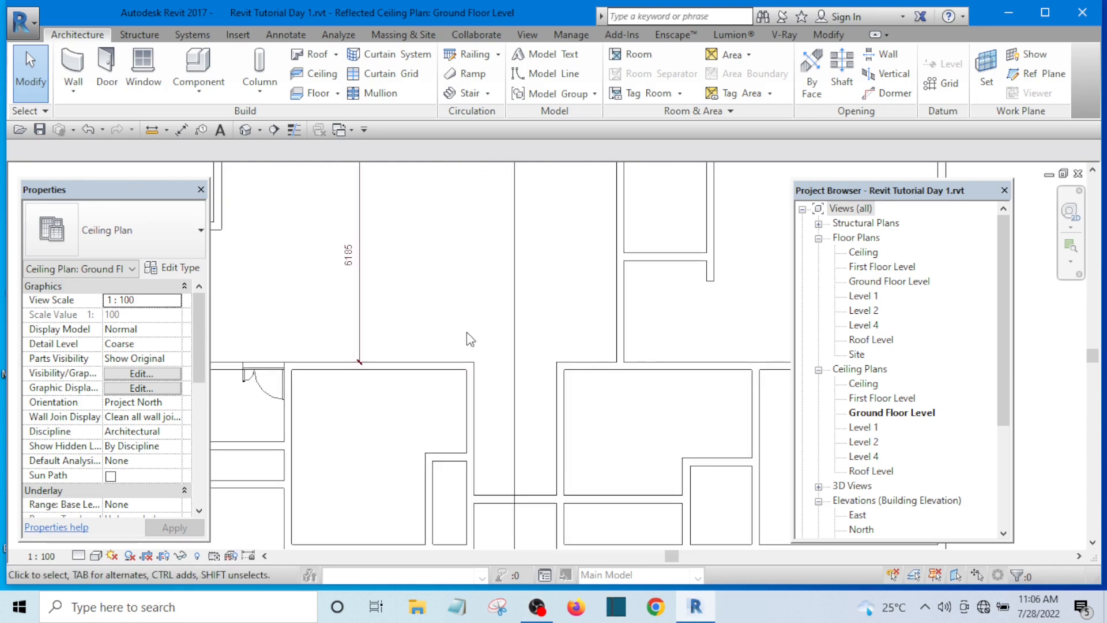
Step: Search the Keyboard Shortcuts dialog for "mirror" to look up the mirror commands' shortcuts, and close the dialog
key(k)
key(s)
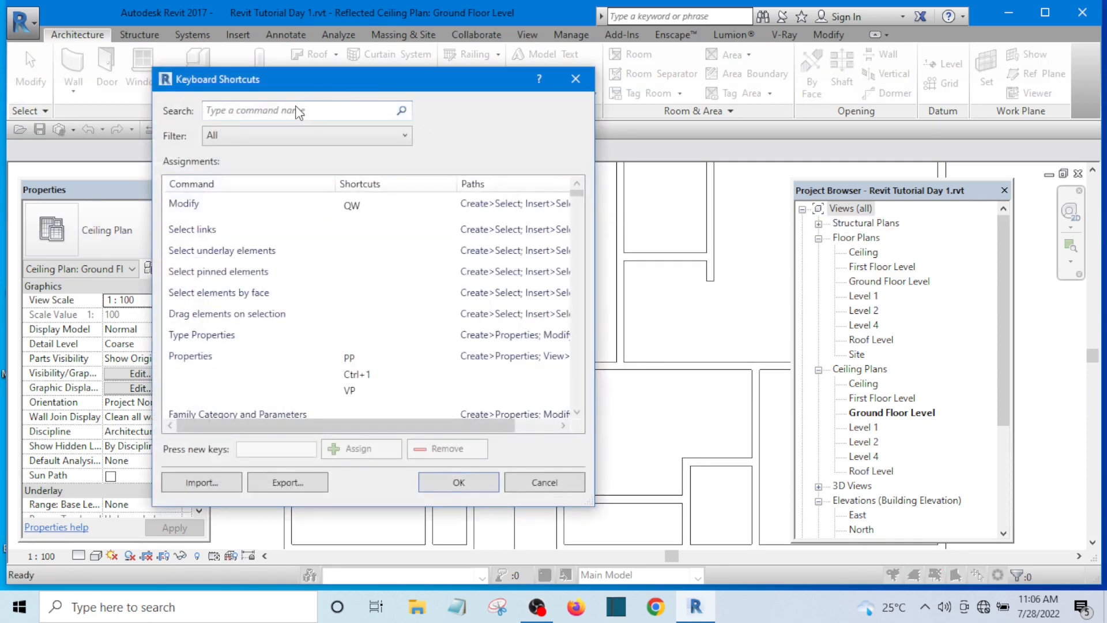
text(mirror)
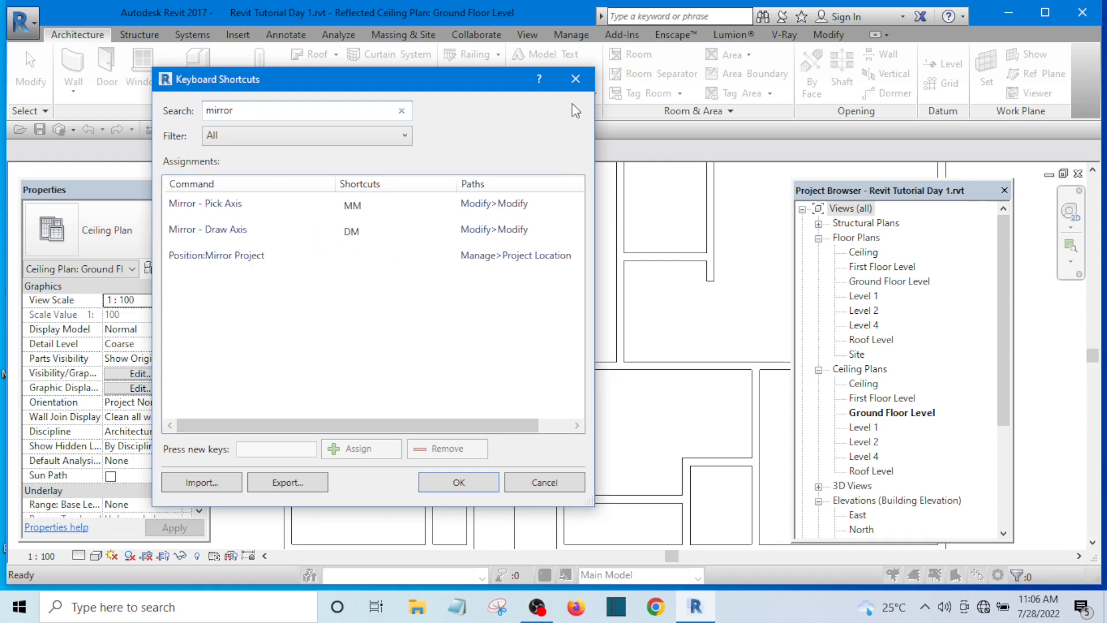
click(574, 79)
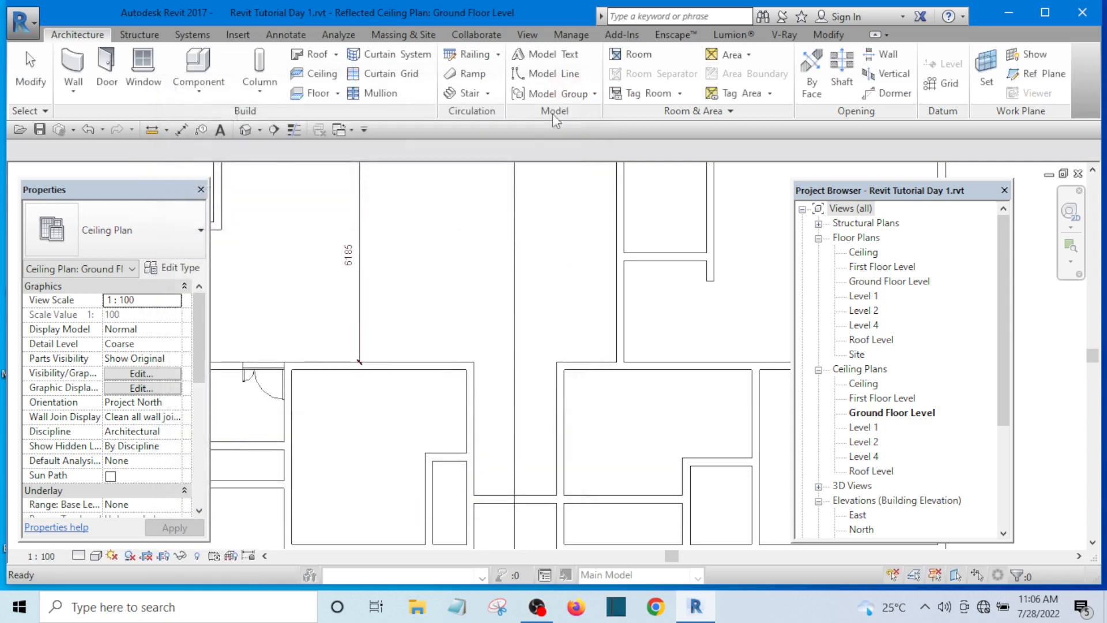
Step: Mirror a copy of the small entrance room's upper-wall door about a vertical axis drawn along the centreline of the adjoining room wall
scroll(434, 336, down, 4)
scroll(434, 336, up, 5)
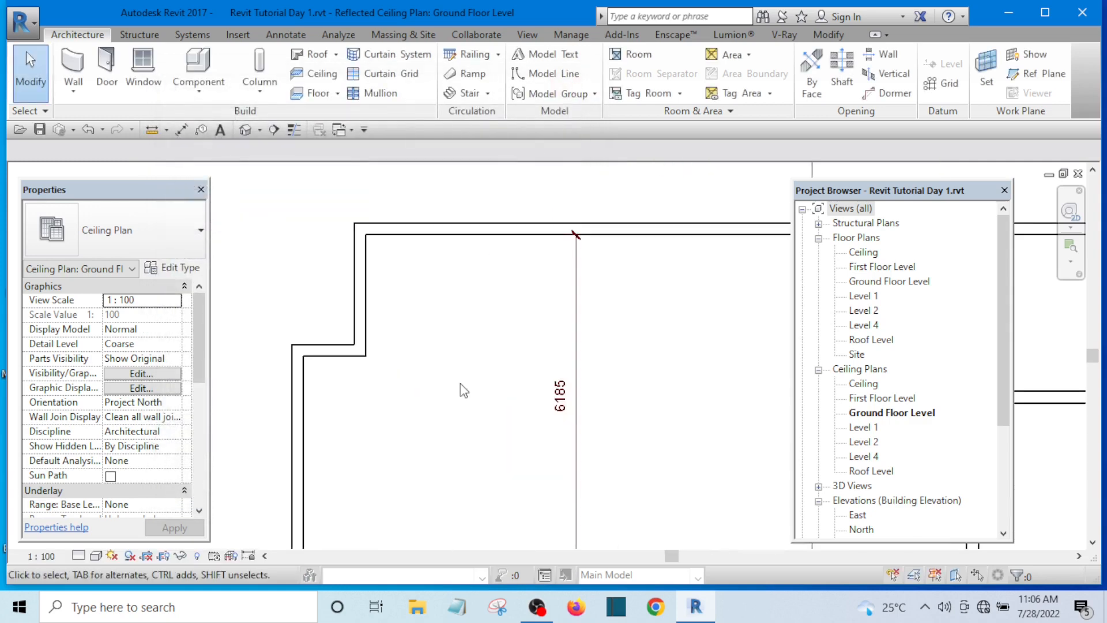
scroll(437, 378, down, 3)
scroll(411, 435, up, 2)
middle_drag(402, 353, 396, 303)
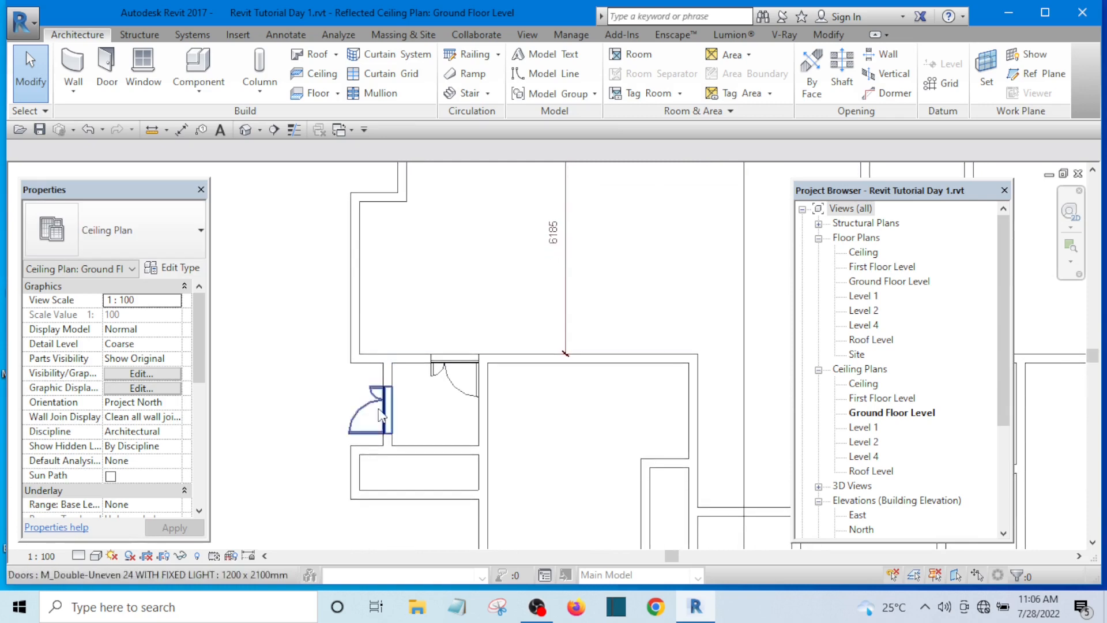
scroll(381, 430, up, 1)
scroll(338, 326, down, 1)
scroll(450, 334, up, 1)
scroll(439, 336, up, 1)
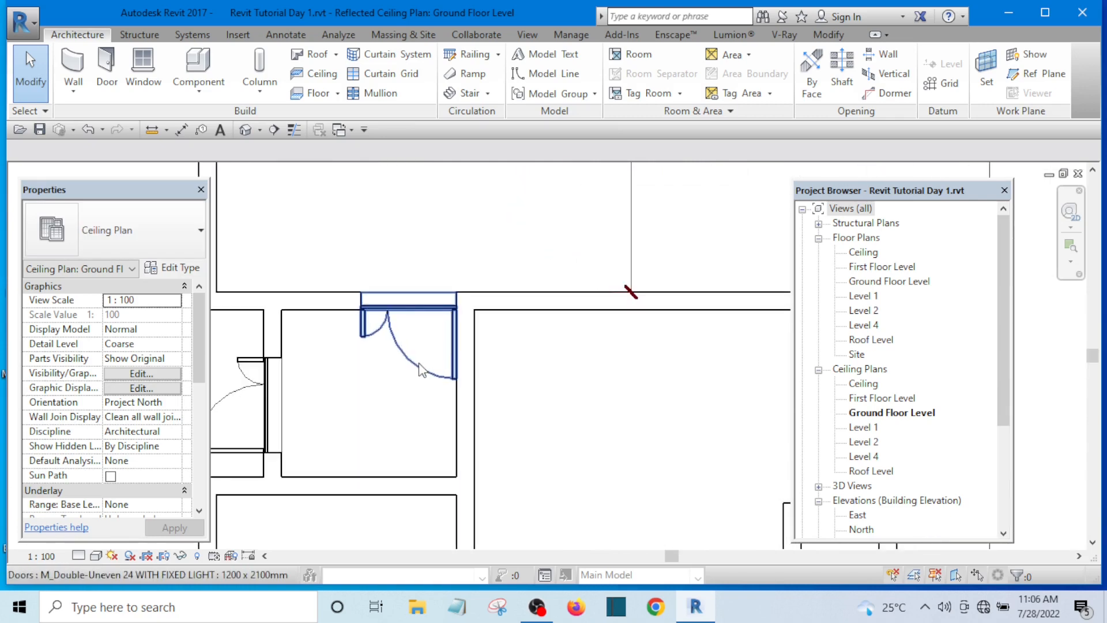
click(419, 375)
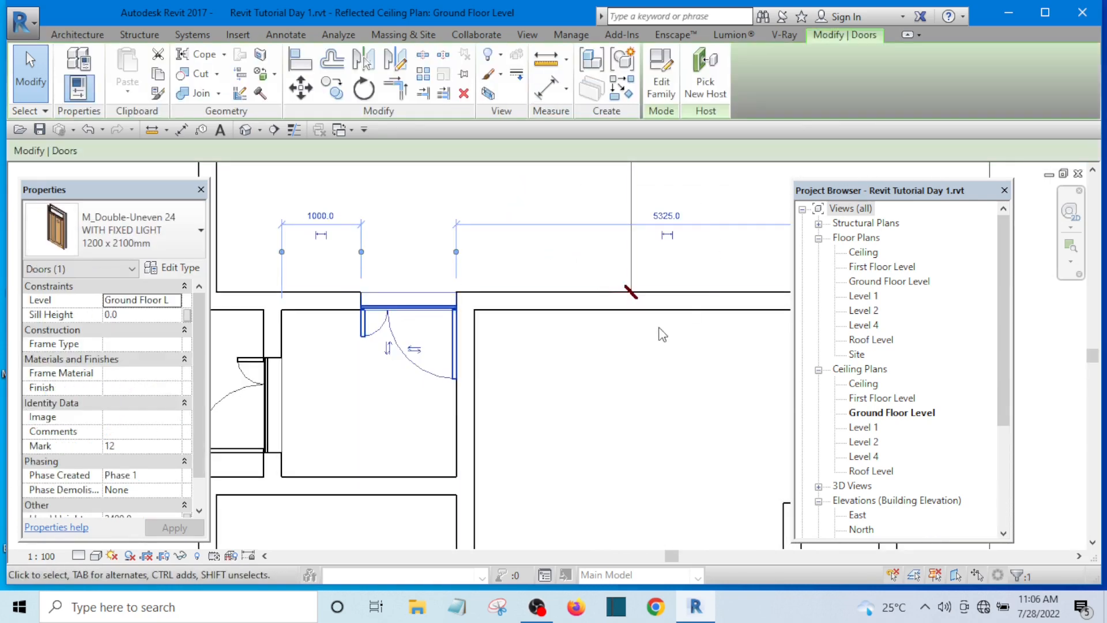
scroll(630, 332, down, 2)
scroll(621, 357, up, 3)
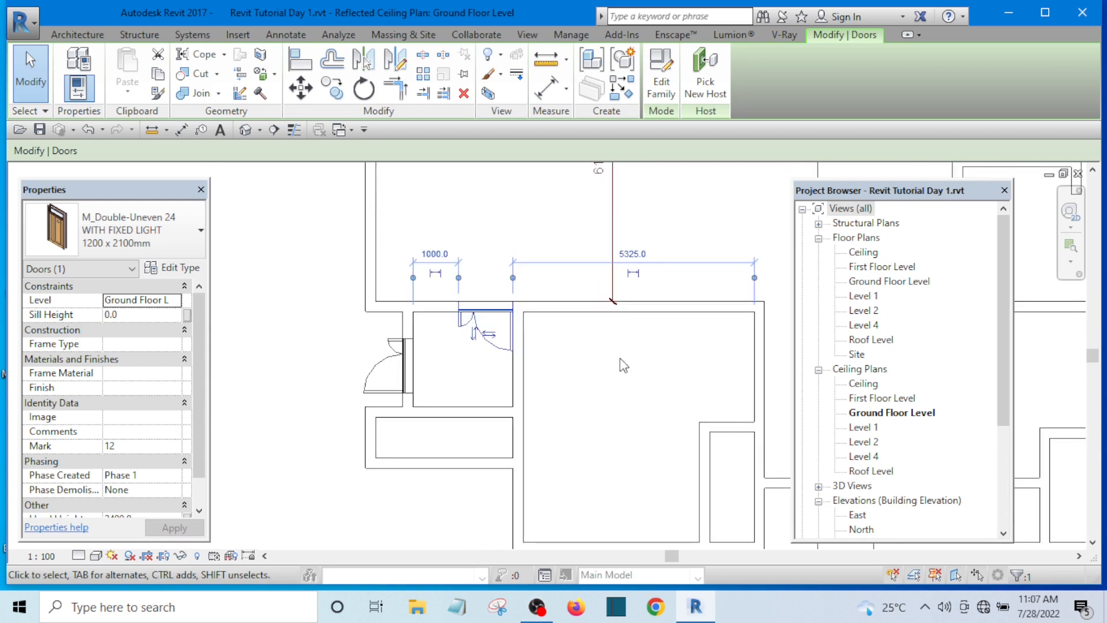
middle_drag(601, 379, 555, 393)
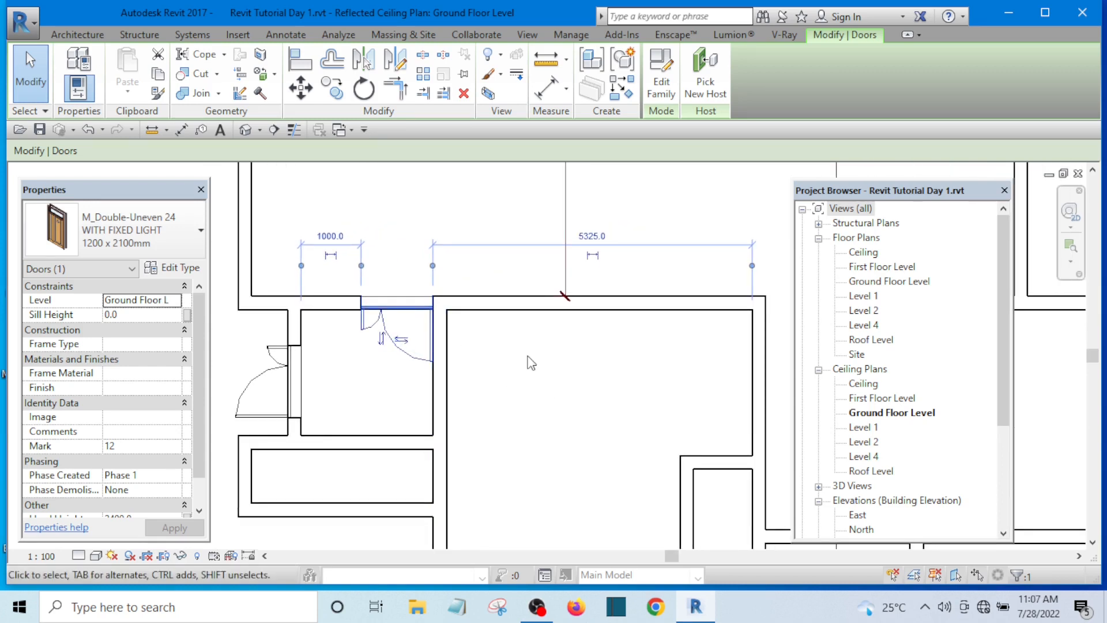
key(d)
key(m)
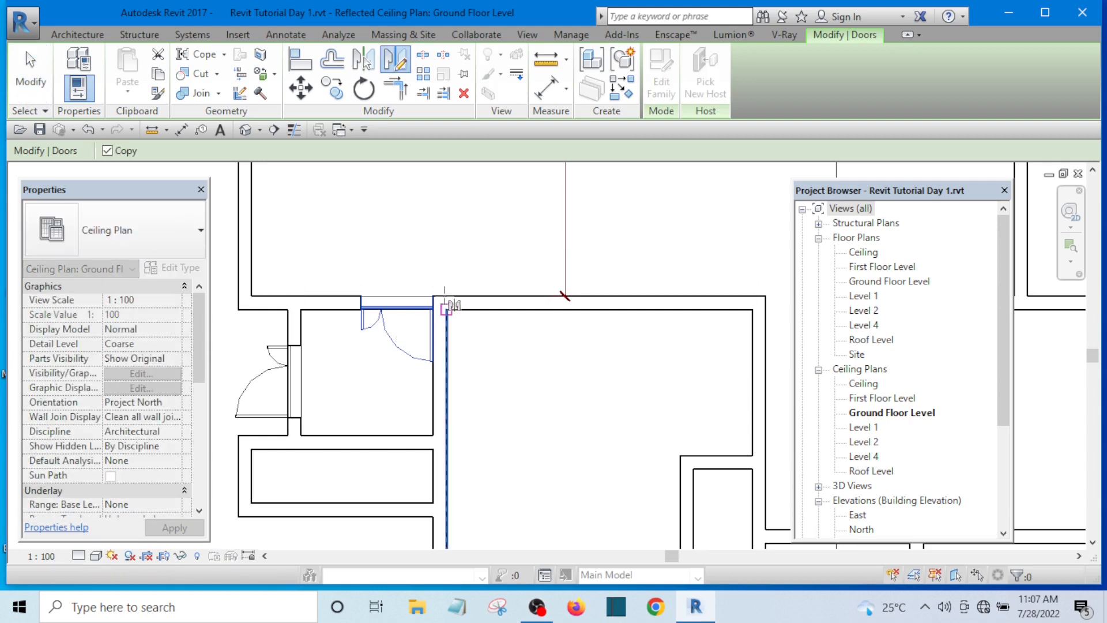
scroll(452, 305, up, 2)
click(436, 405)
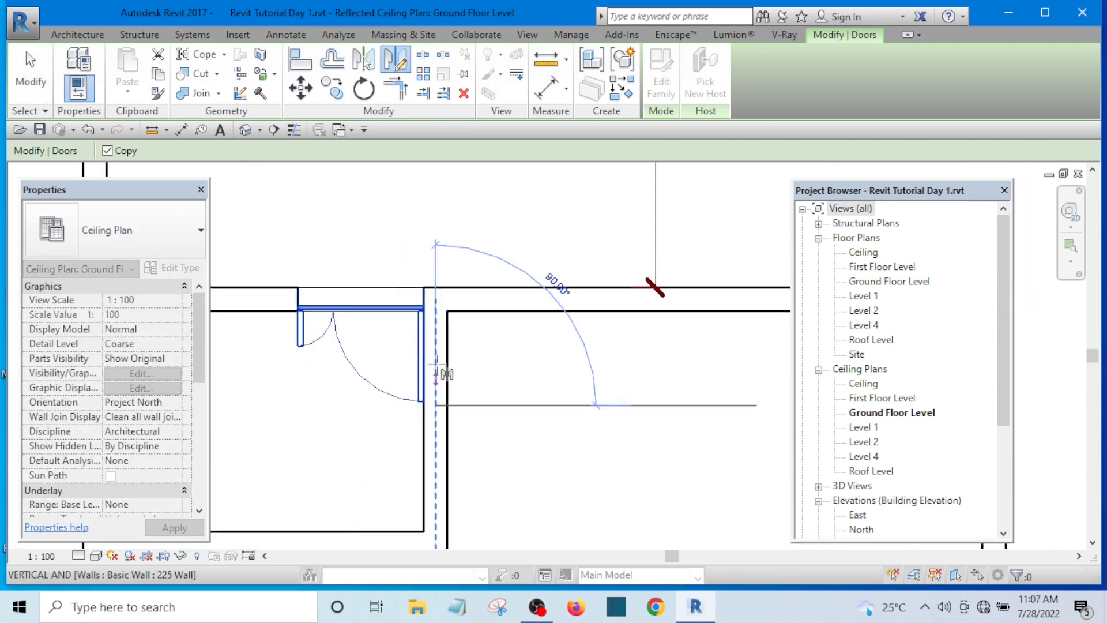
click(439, 210)
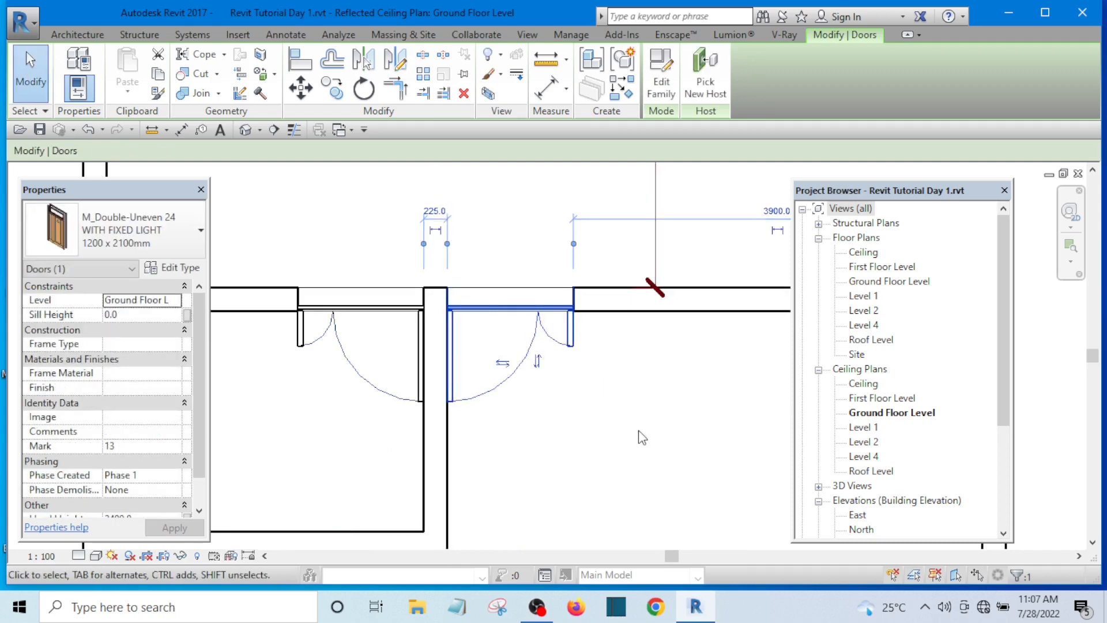
Step: Delete the mirrored door copy on the far side of the dividing wall
click(612, 410)
click(573, 349)
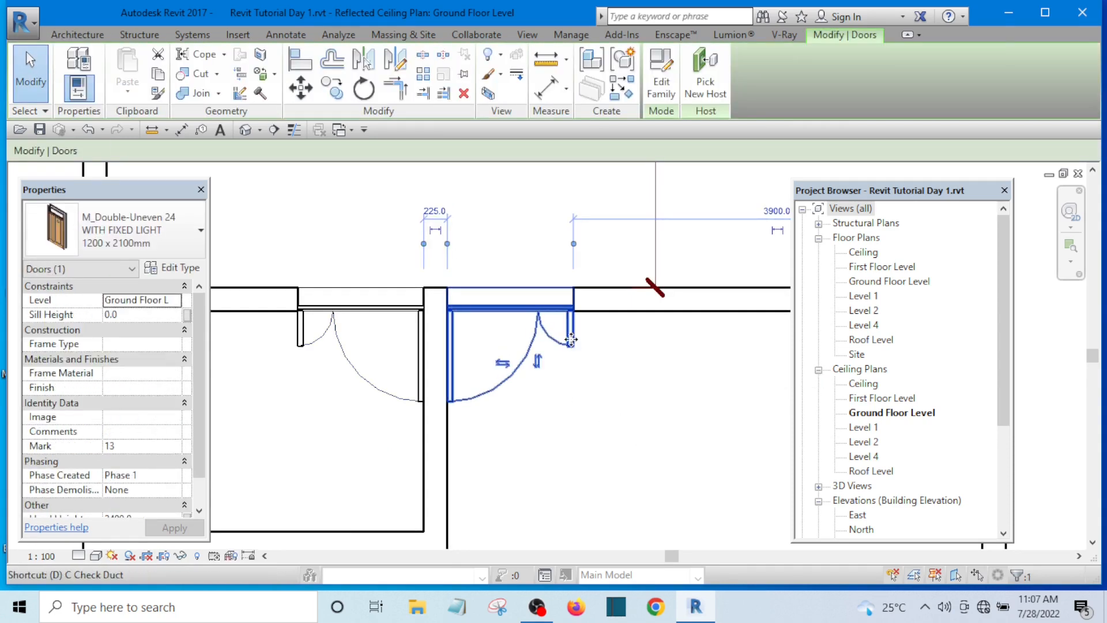
key(Delete)
scroll(519, 369, down, 6)
middle_drag(504, 388, 441, 395)
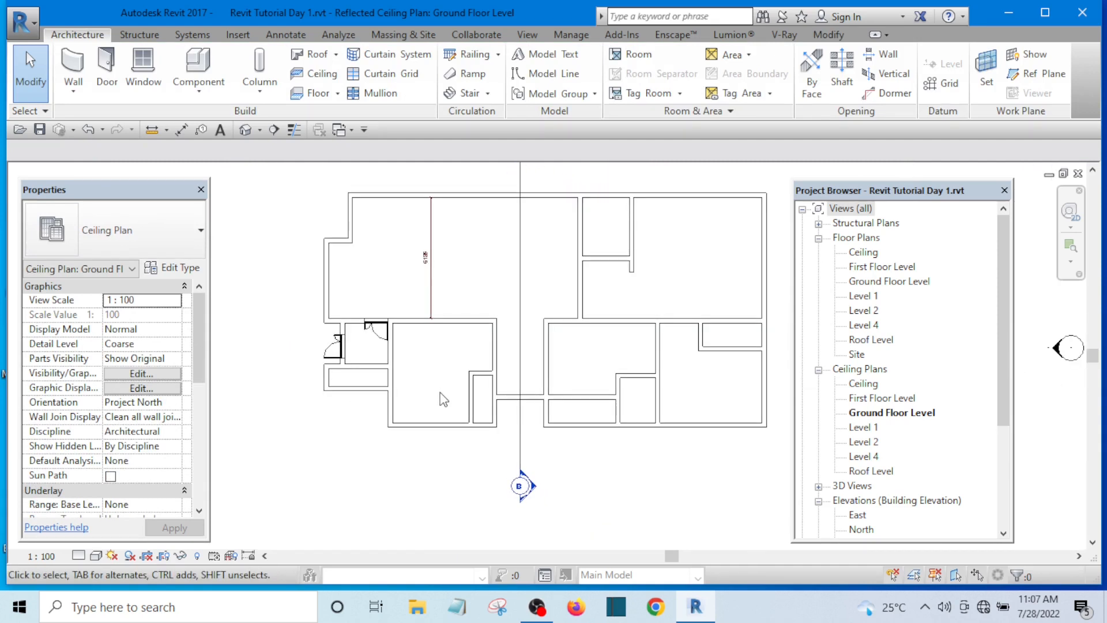
Step: Start the Delete command in the ground-floor ceiling plan
scroll(442, 393, up, 3)
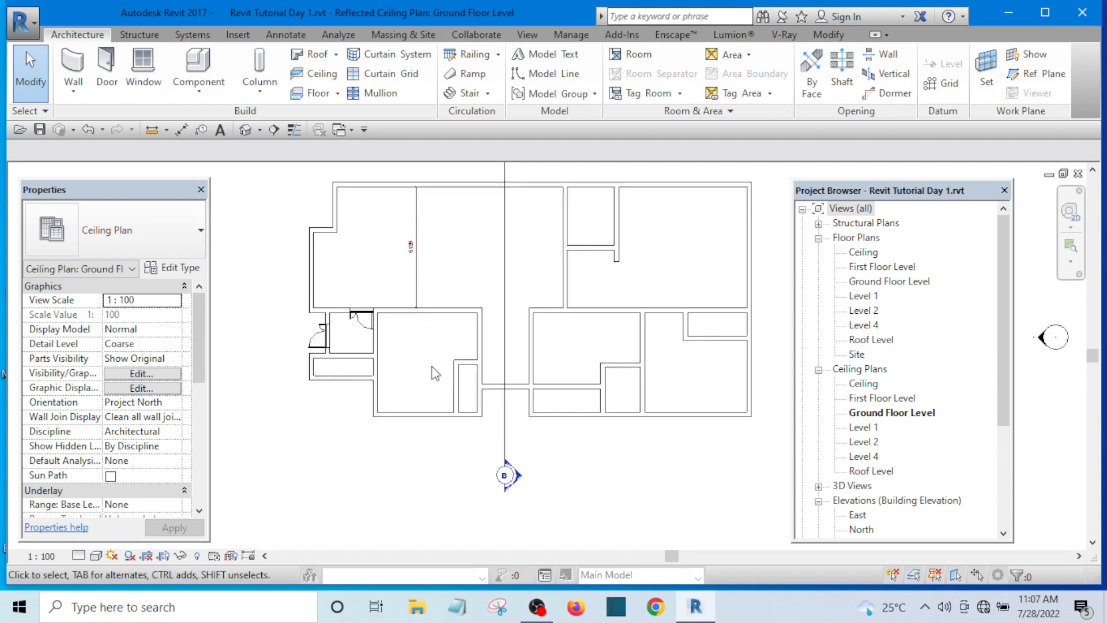
middle_drag(435, 389, 436, 419)
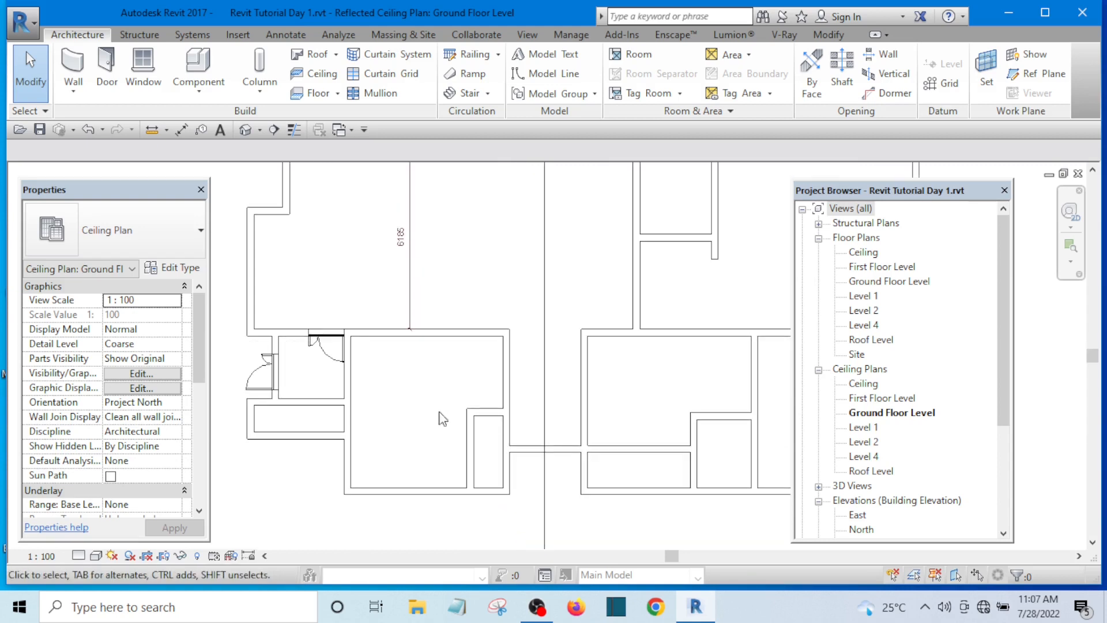
scroll(510, 410, down, 3)
scroll(510, 410, up, 2)
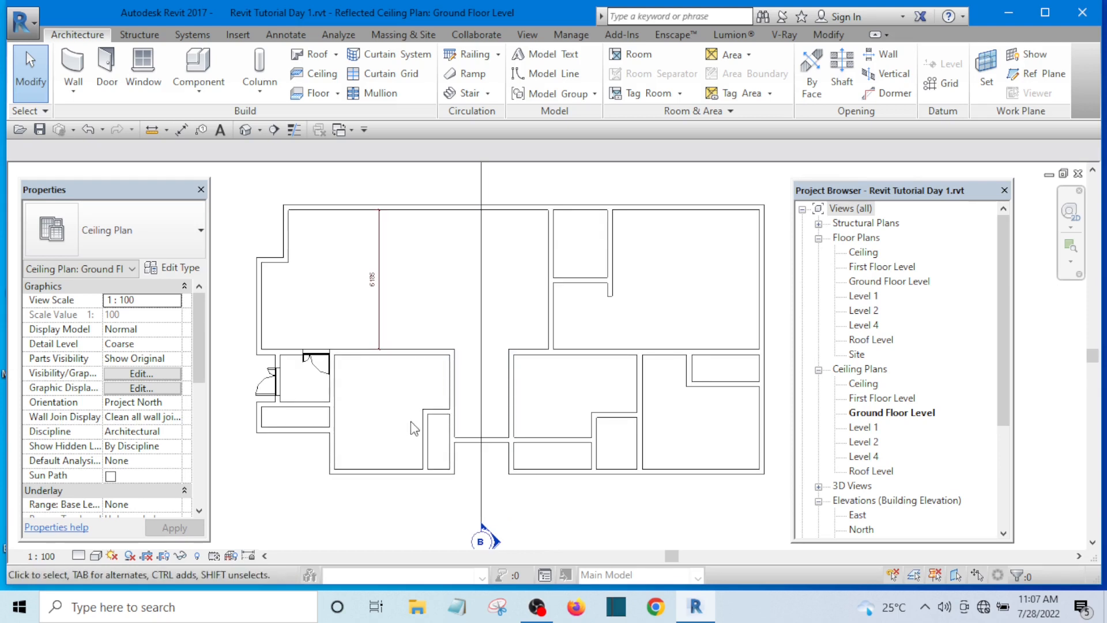
key(Delete)
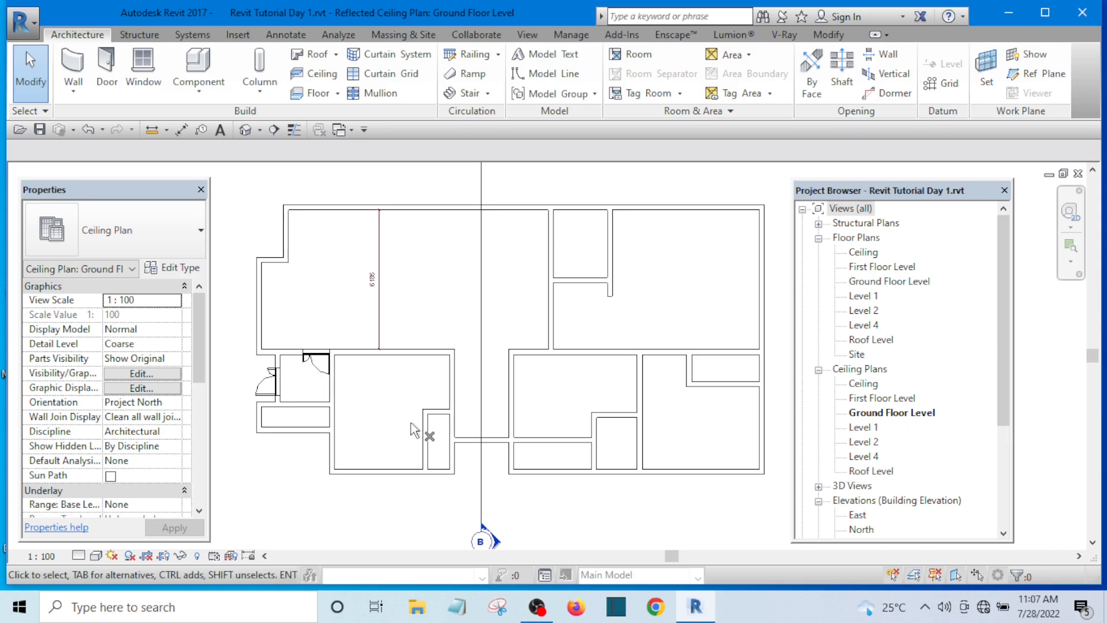